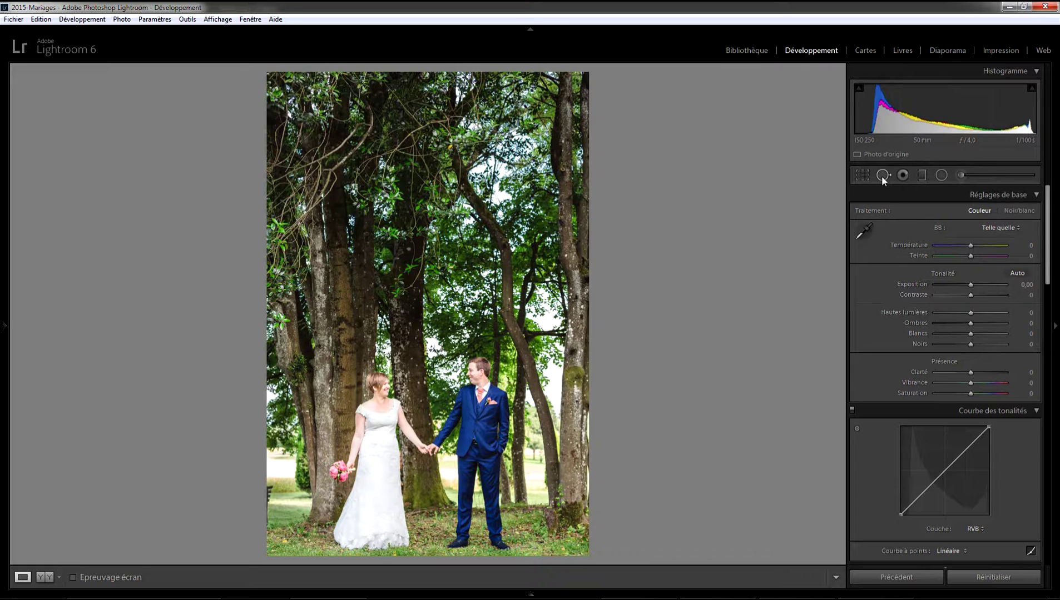
click(881, 176)
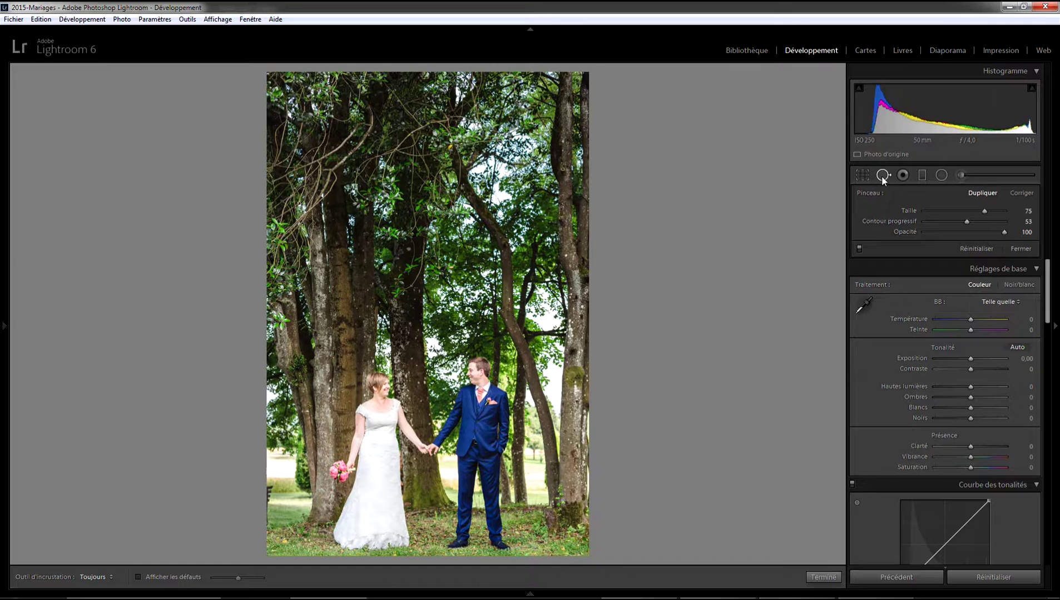
key(q)
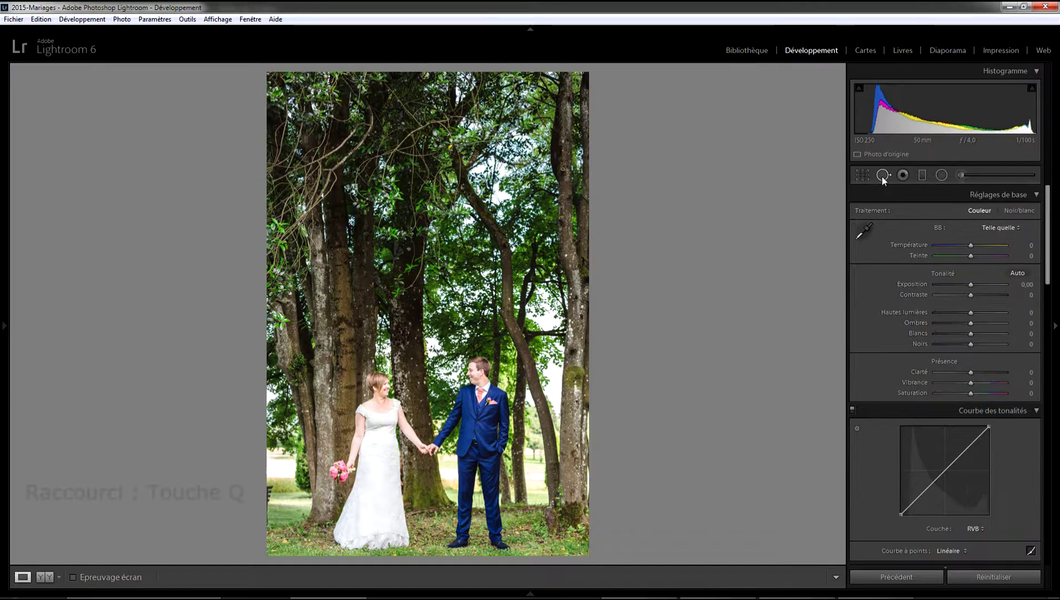
key(q)
key(q)
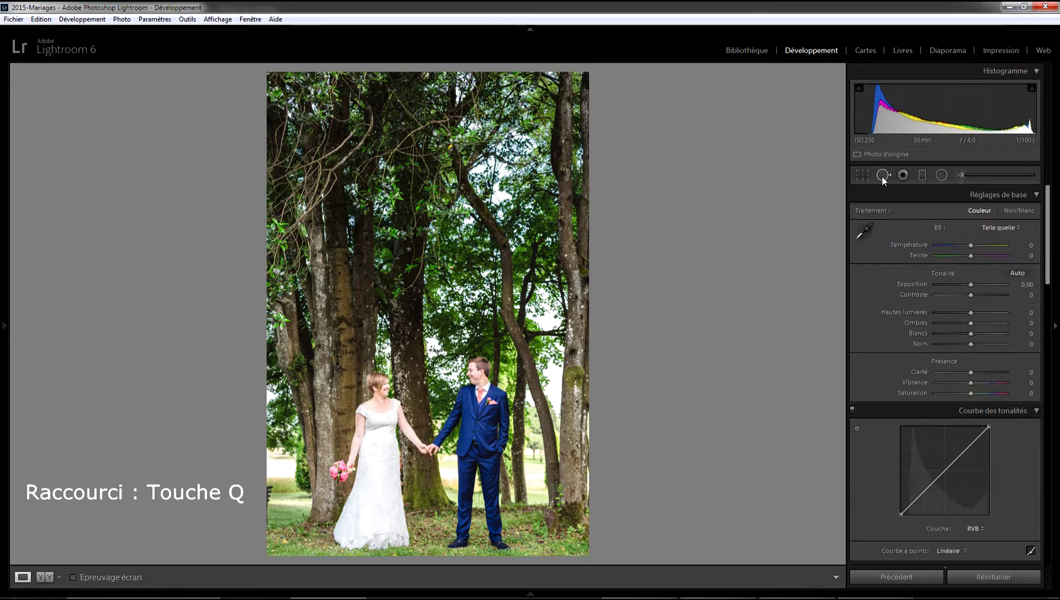
key(q)
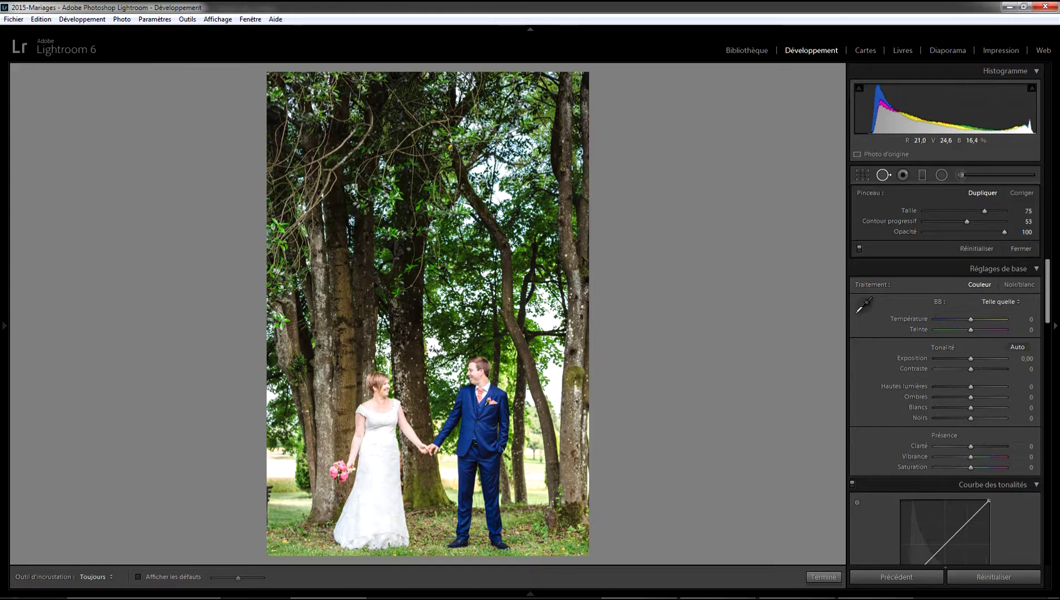
scroll(434, 361, up, 3)
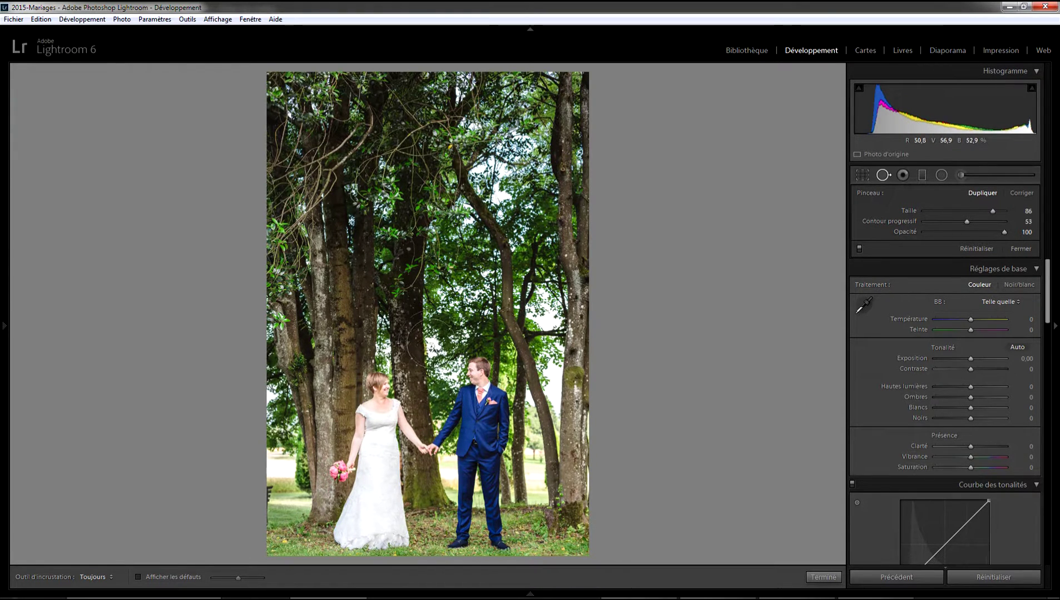
key(q)
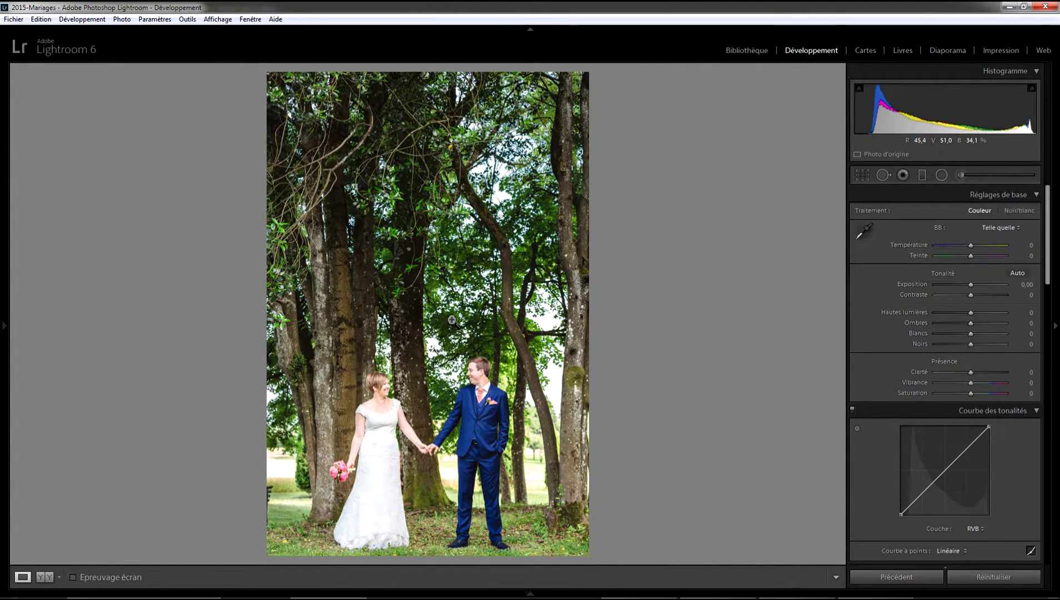
Step: Set up the spot removal brush in Corriger mode with Taille 90 and Contour progressif 0
click(883, 175)
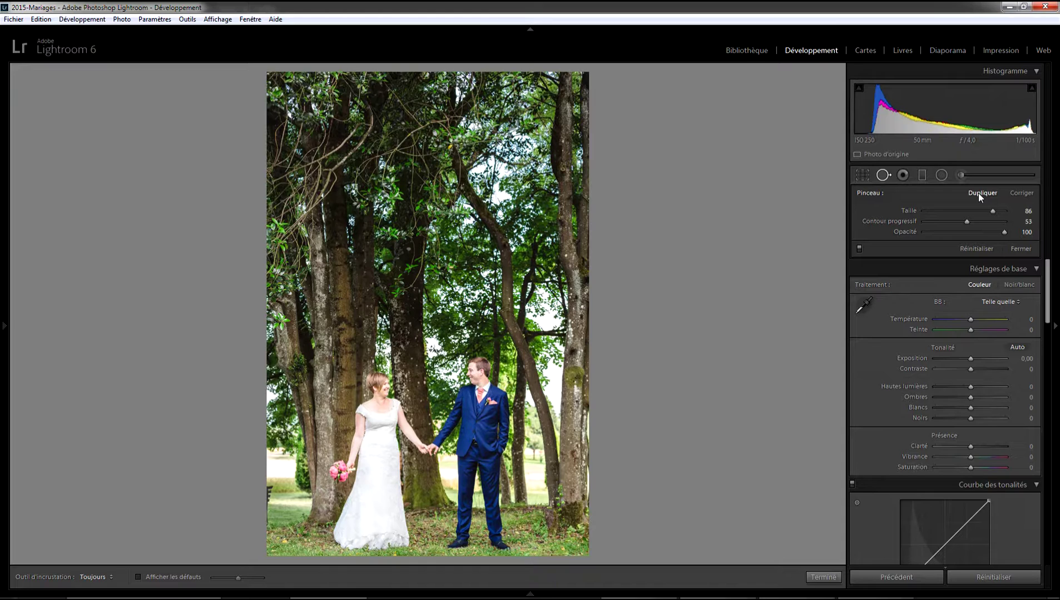
click(1023, 196)
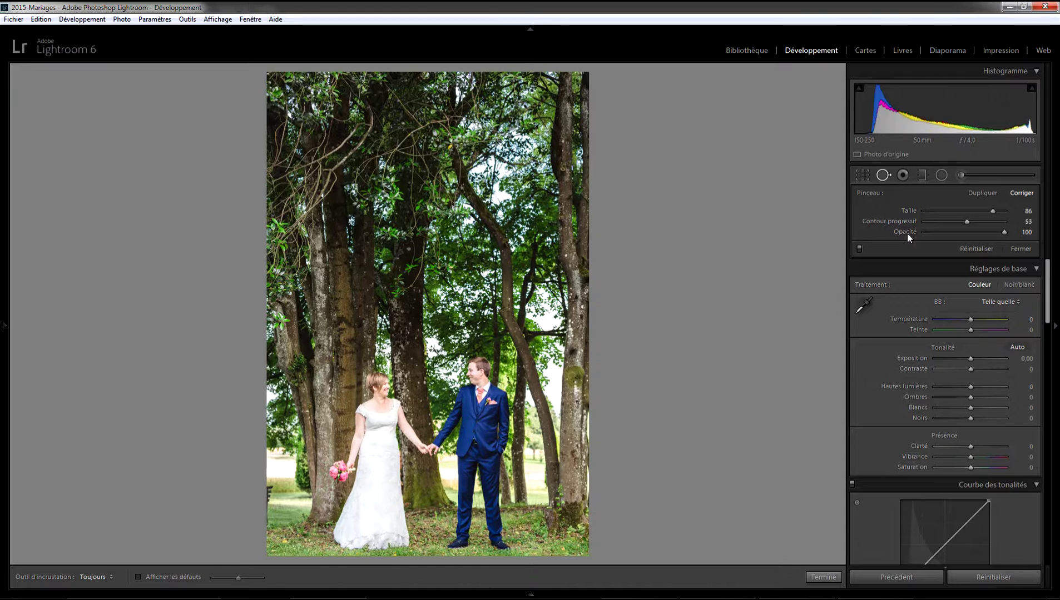
mouse_move(992, 212)
mouse_down()
mouse_move(938, 215)
mouse_move(1008, 215)
mouse_move(961, 220)
mouse_move(997, 216)
mouse_up()
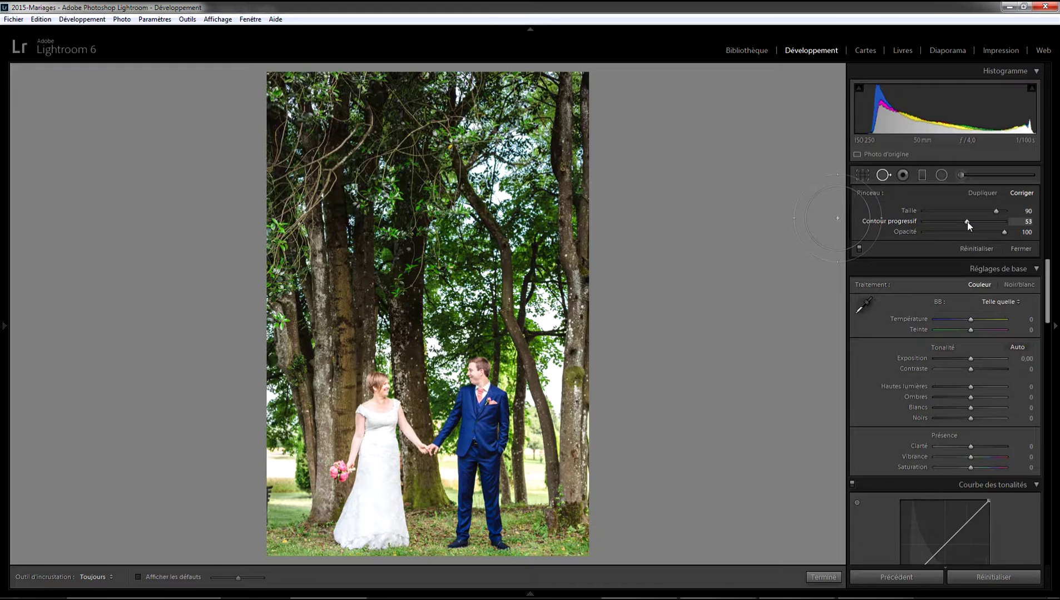
drag(968, 224, 1010, 225)
drag(1004, 224, 907, 221)
Step: Cover the foliage above the groom with a spot sourced from the tree trunks, switch it to Dupliquer, and inspect its edge up close
drag(456, 174, 482, 181)
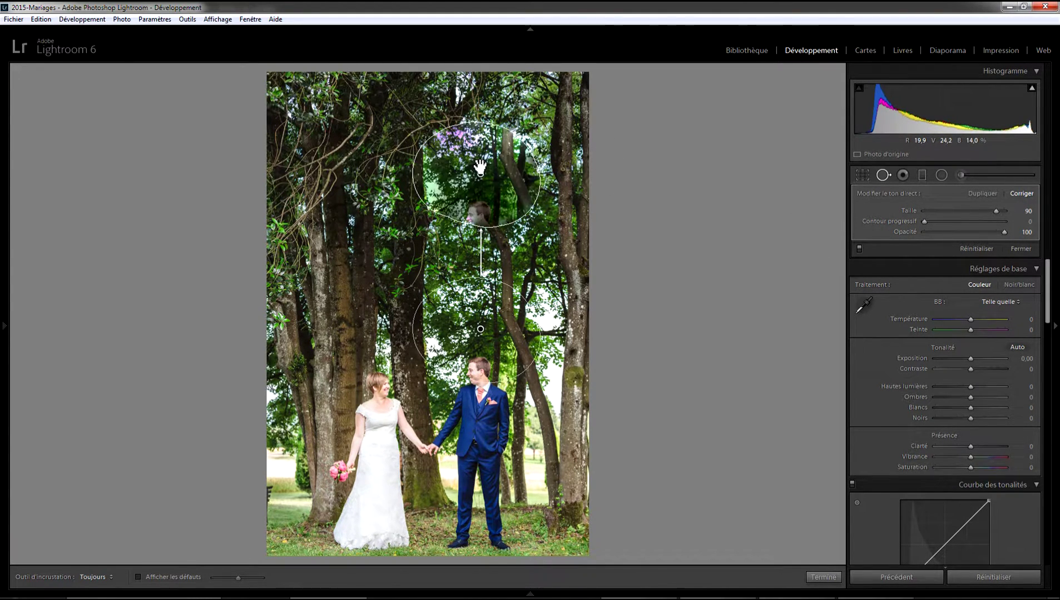
drag(474, 334, 357, 294)
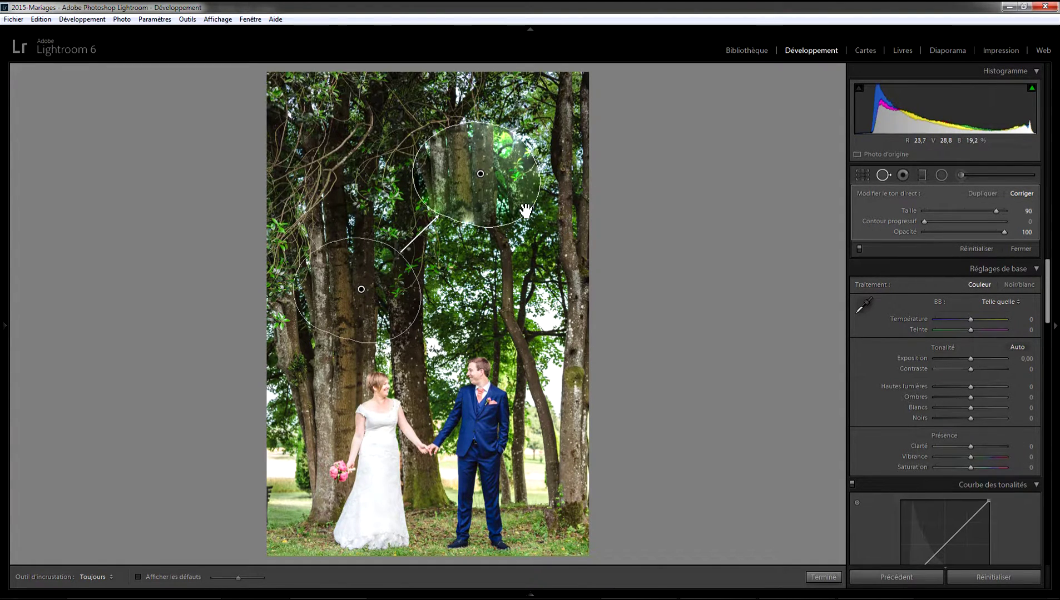
click(989, 193)
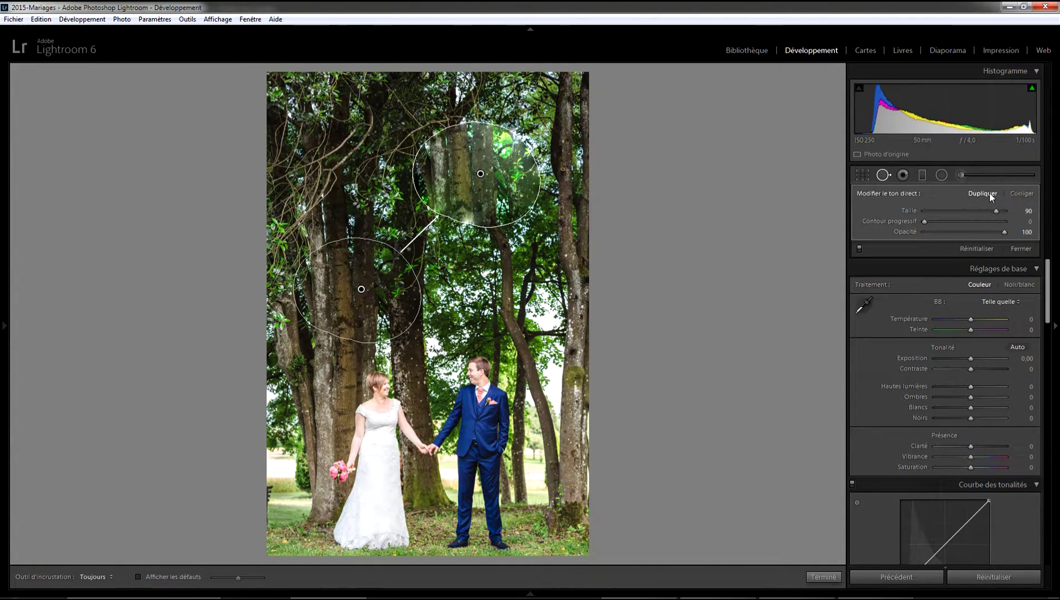
click(884, 175)
click(512, 221)
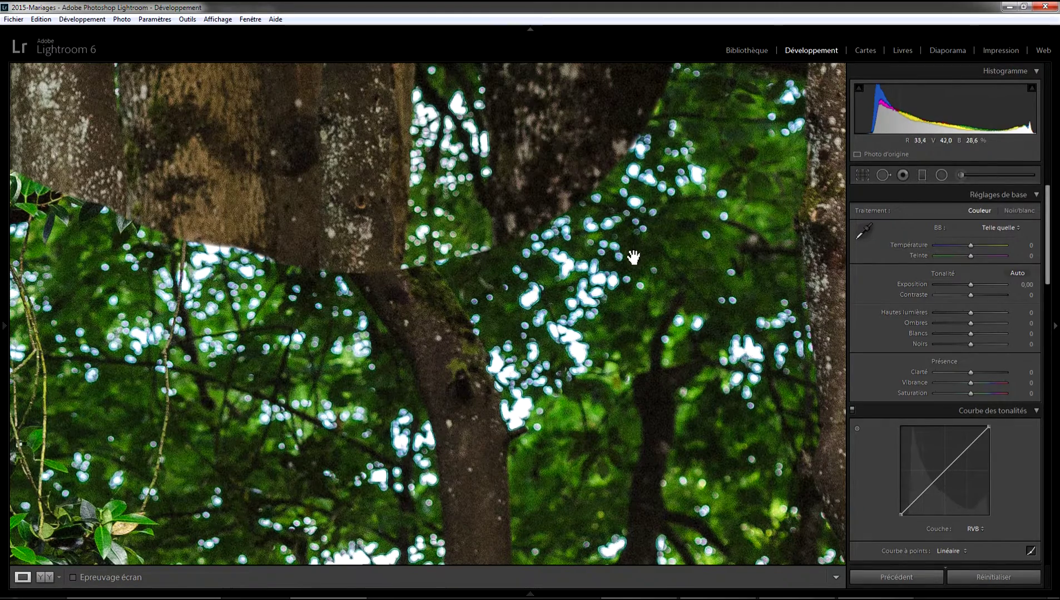
key(z)
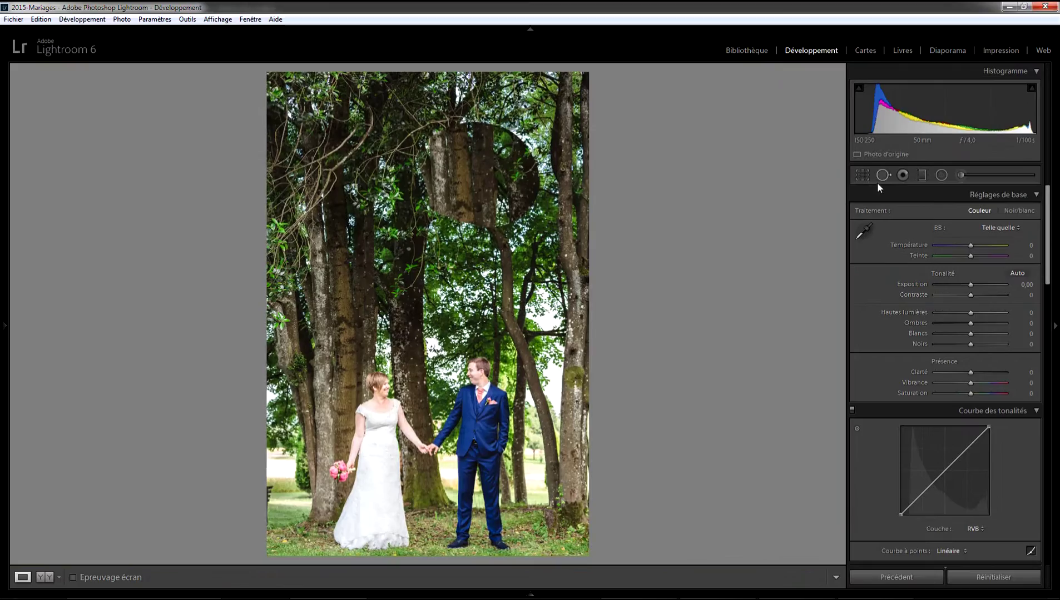
Step: Set the cloned trunk spot's Contour progressif to 100 and inspect its softened edge up close
click(882, 175)
click(467, 187)
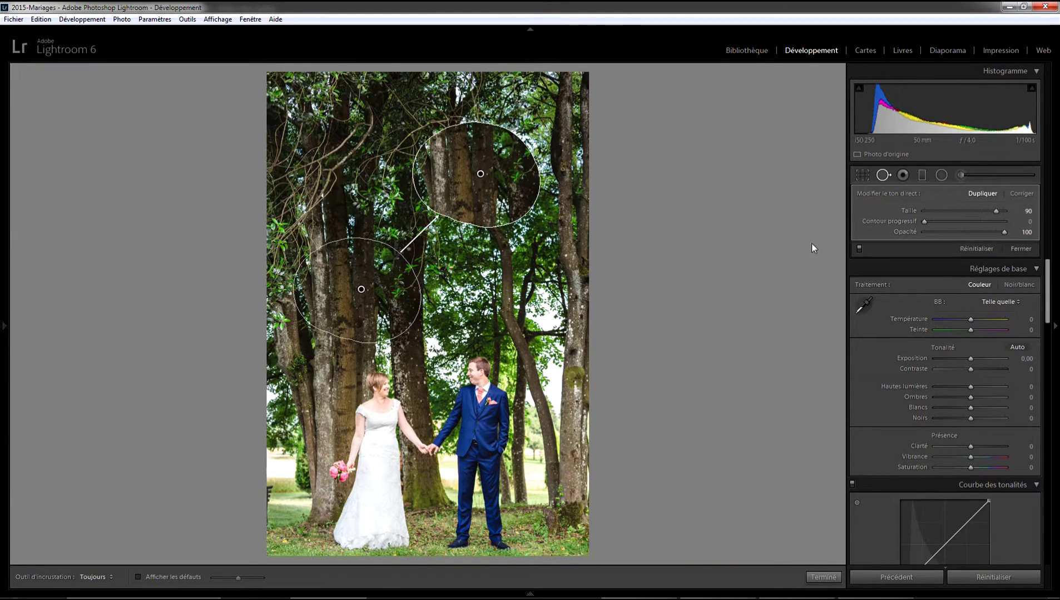
drag(924, 221, 1050, 228)
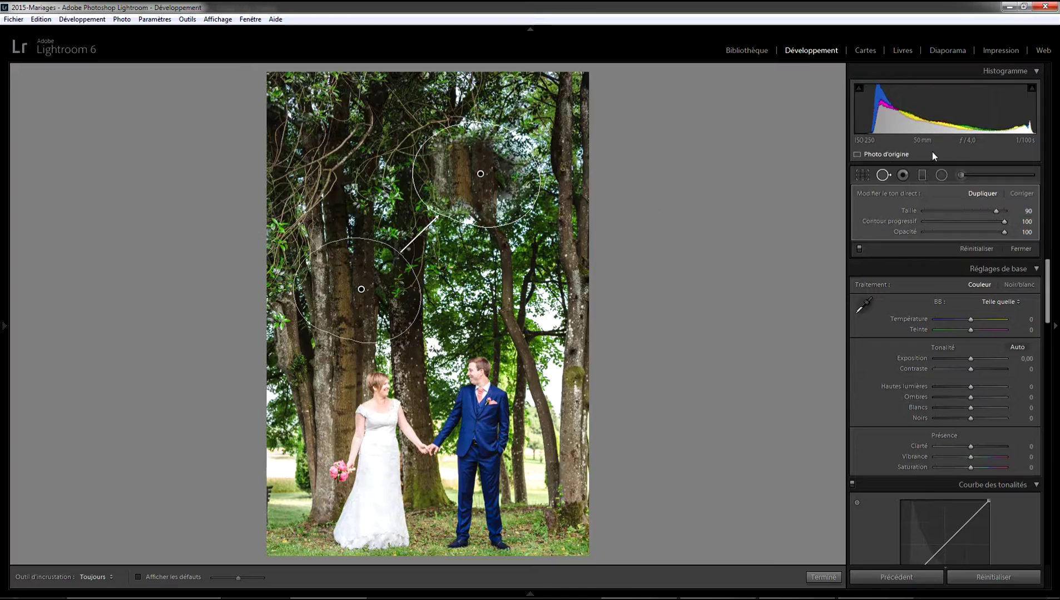
click(884, 176)
click(544, 205)
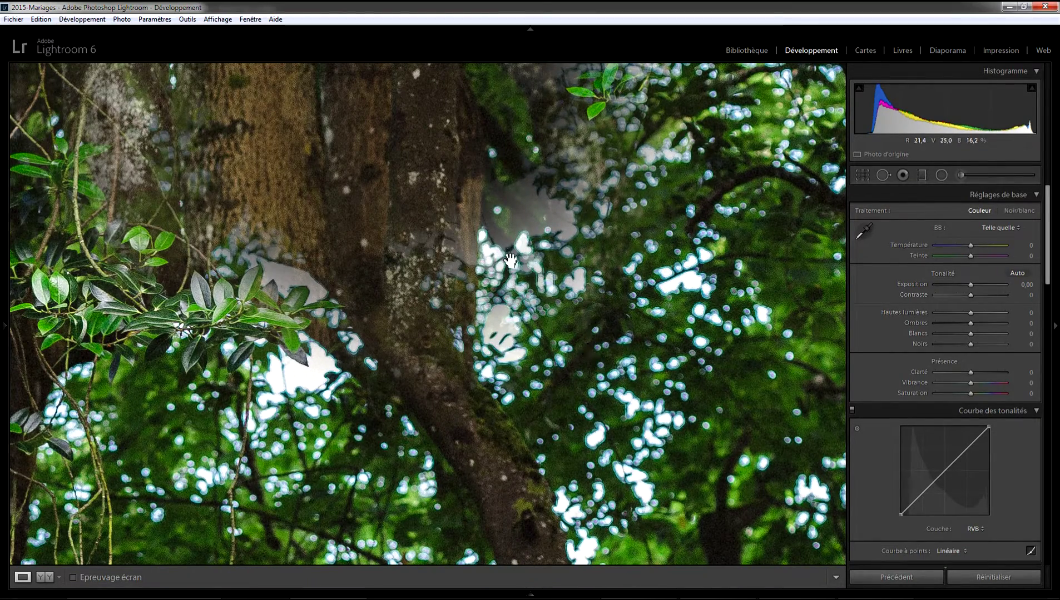
Step: Set the trunk spot's Contour progressif to 54, try its Opacité, and delete the spot
click(883, 175)
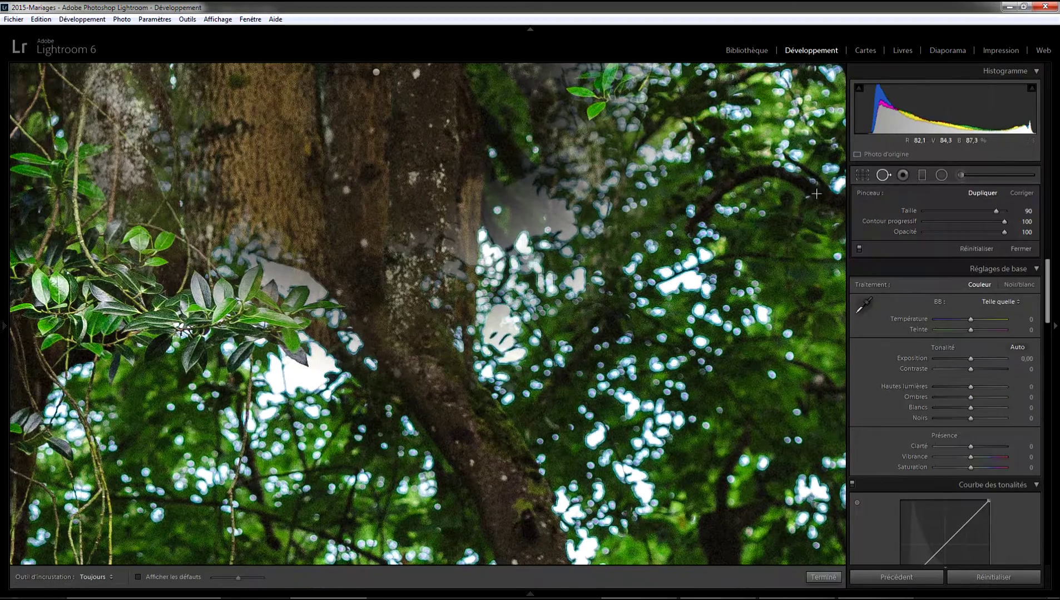
click(431, 236)
click(482, 176)
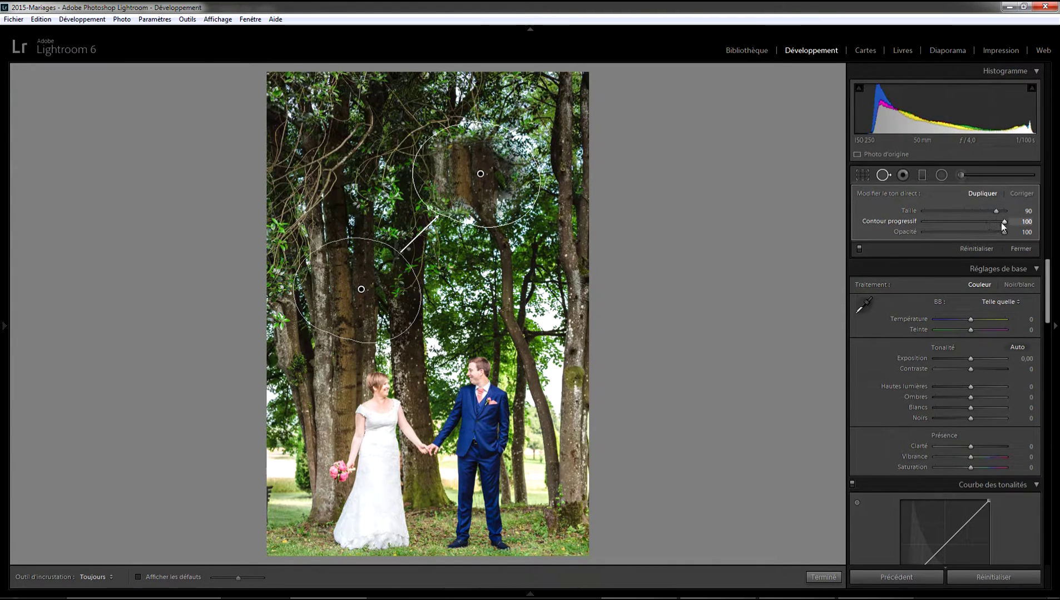
drag(1003, 223, 965, 225)
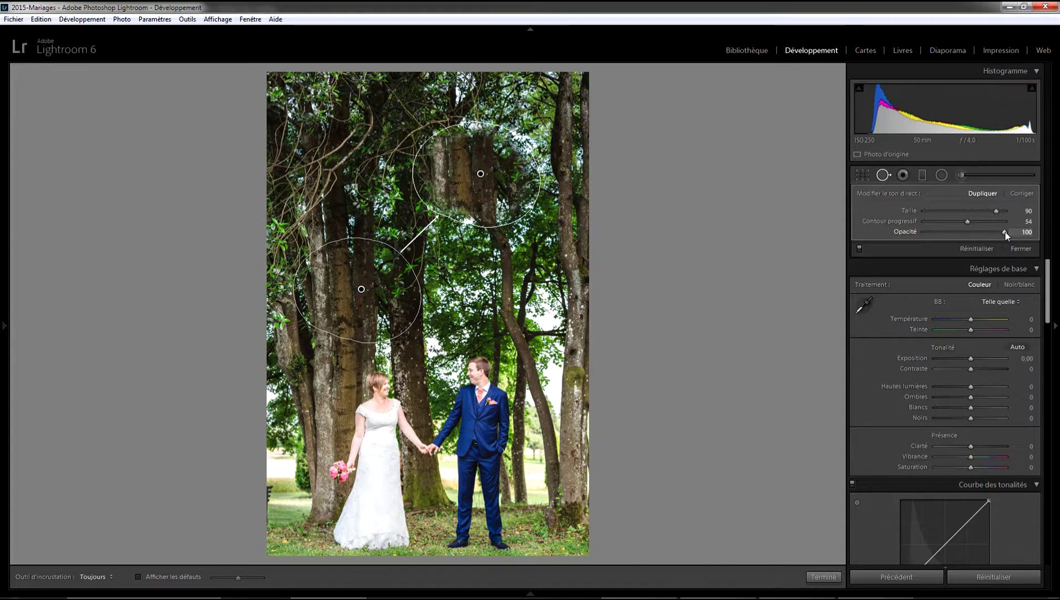
mouse_move(998, 233)
mouse_down()
mouse_move(1018, 232)
mouse_move(913, 234)
mouse_move(1008, 234)
mouse_up()
key(Delete)
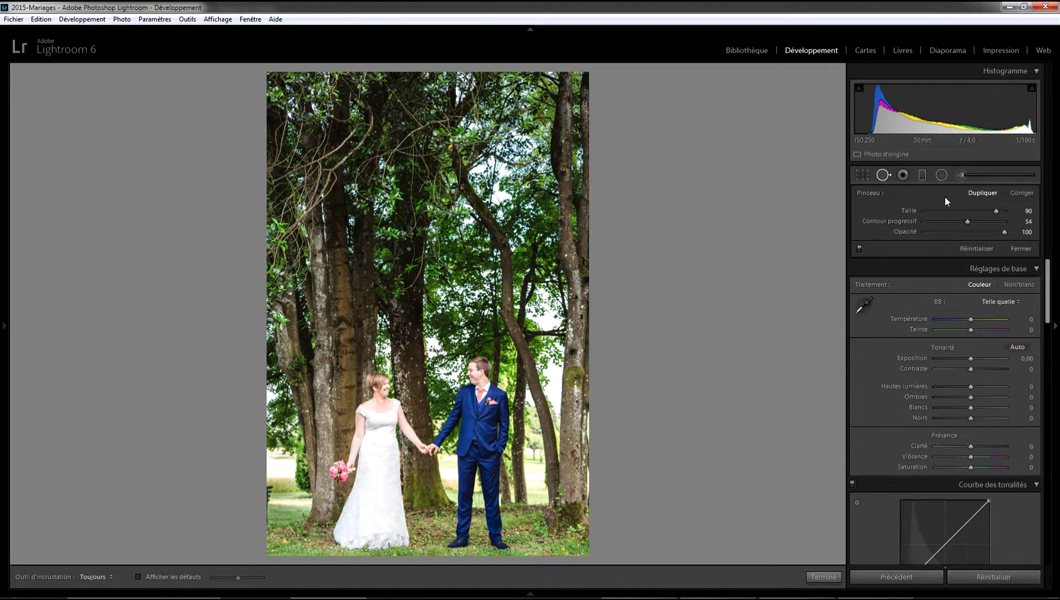
Step: Brush over the dark bench at the photo's left edge with the Dupliquer brush at Taille 76
click(273, 511)
drag(270, 508, 383, 339)
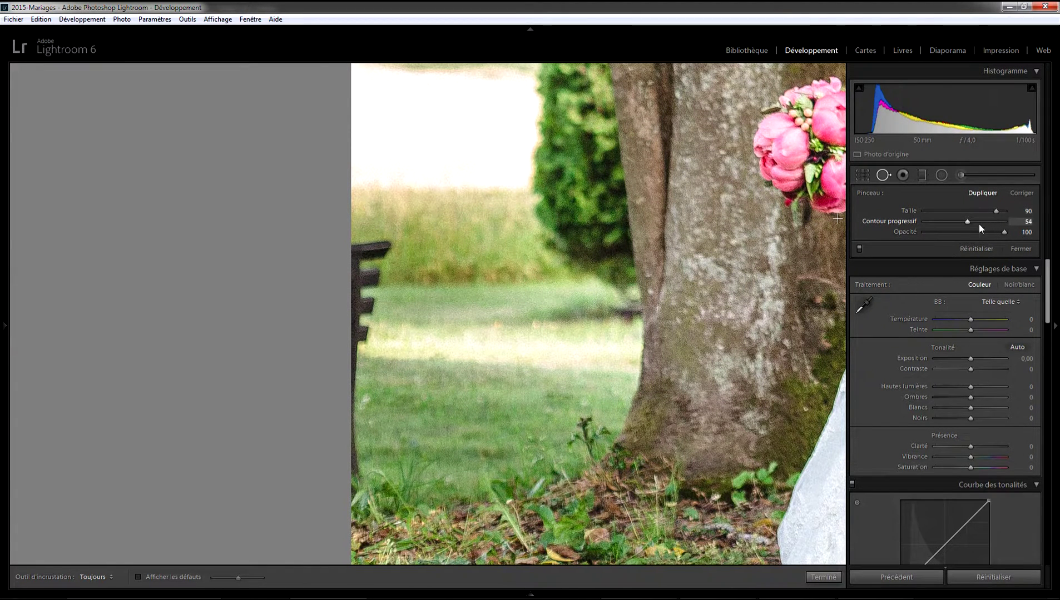
drag(995, 212, 987, 211)
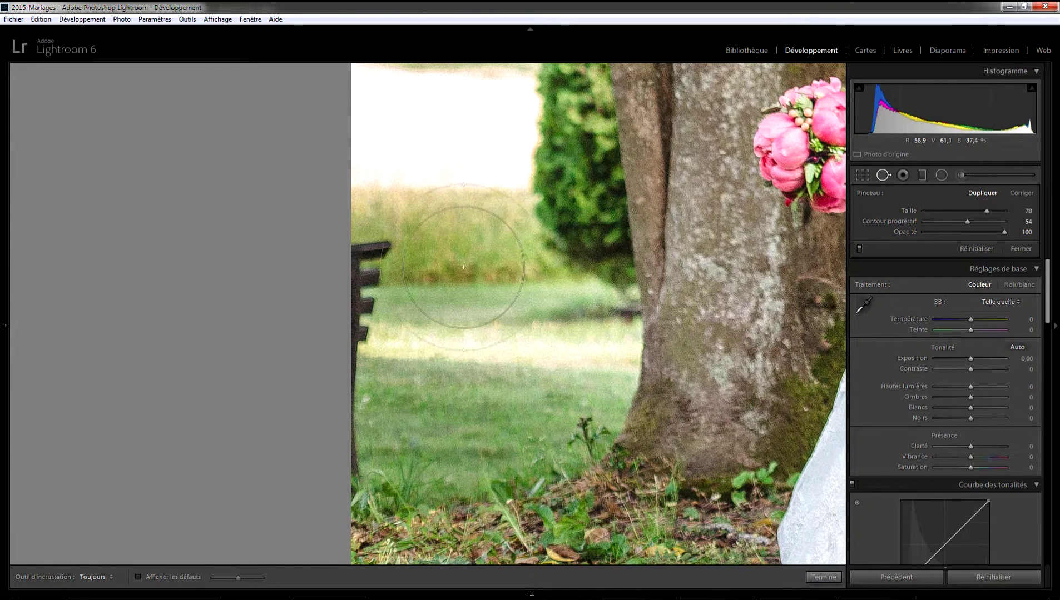
scroll(418, 251, down, 2)
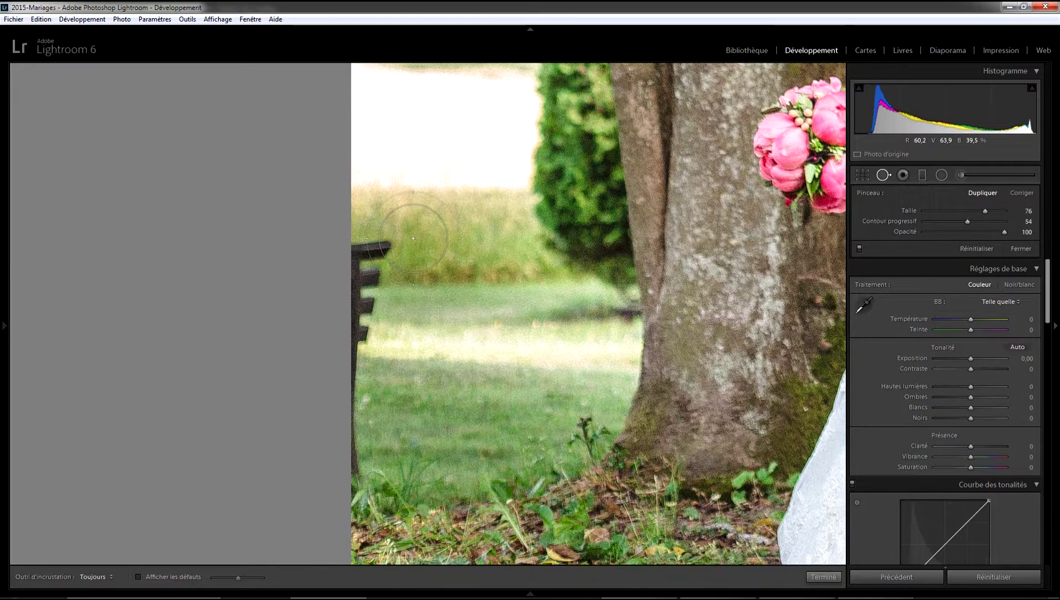
click(444, 247)
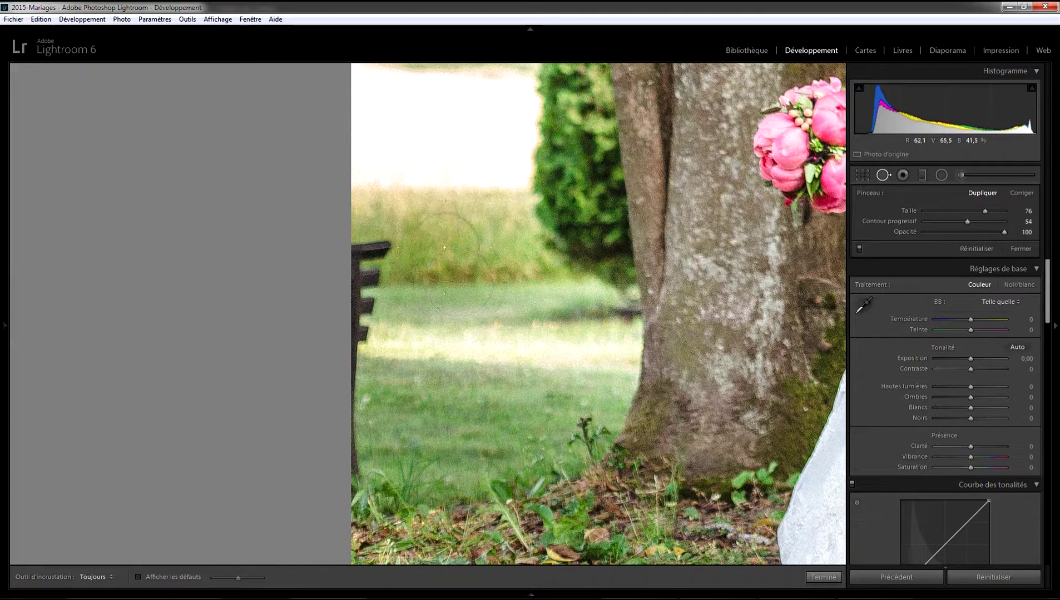
mouse_move(409, 246)
mouse_down()
mouse_move(384, 250)
mouse_move(362, 303)
mouse_move(353, 468)
mouse_up()
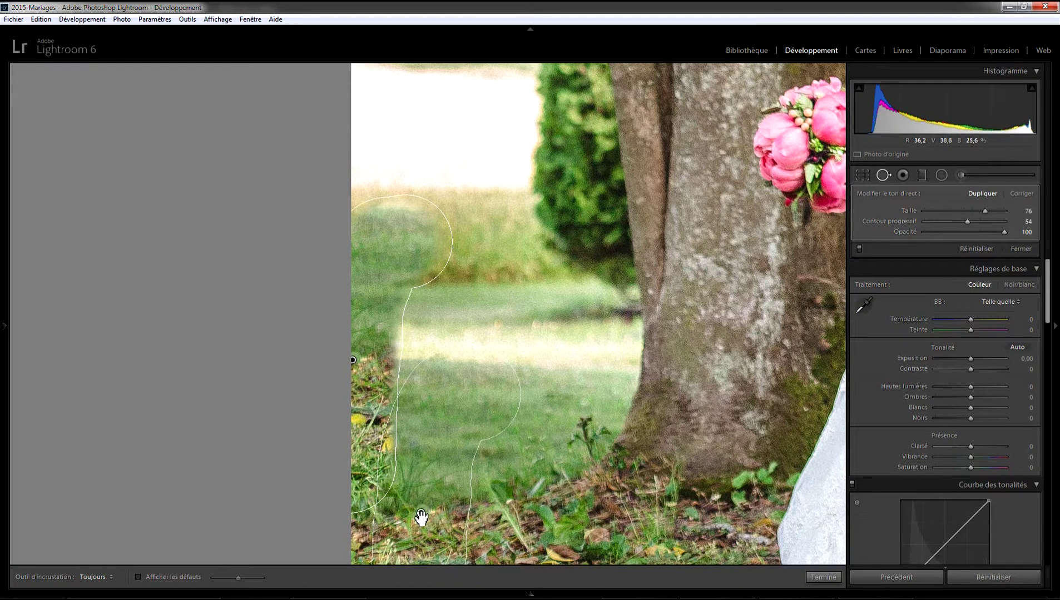
Step: Reposition the bench stroke's source onto the adjacent lawn so the grass bands line up, and review the whole photo without the tool
drag(423, 514, 441, 500)
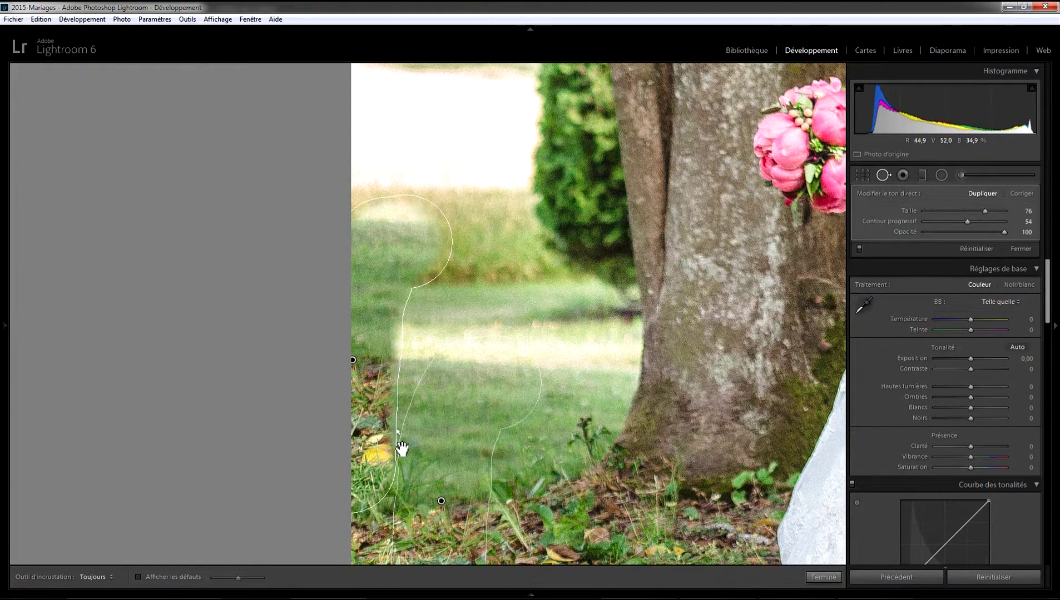
drag(442, 501, 547, 407)
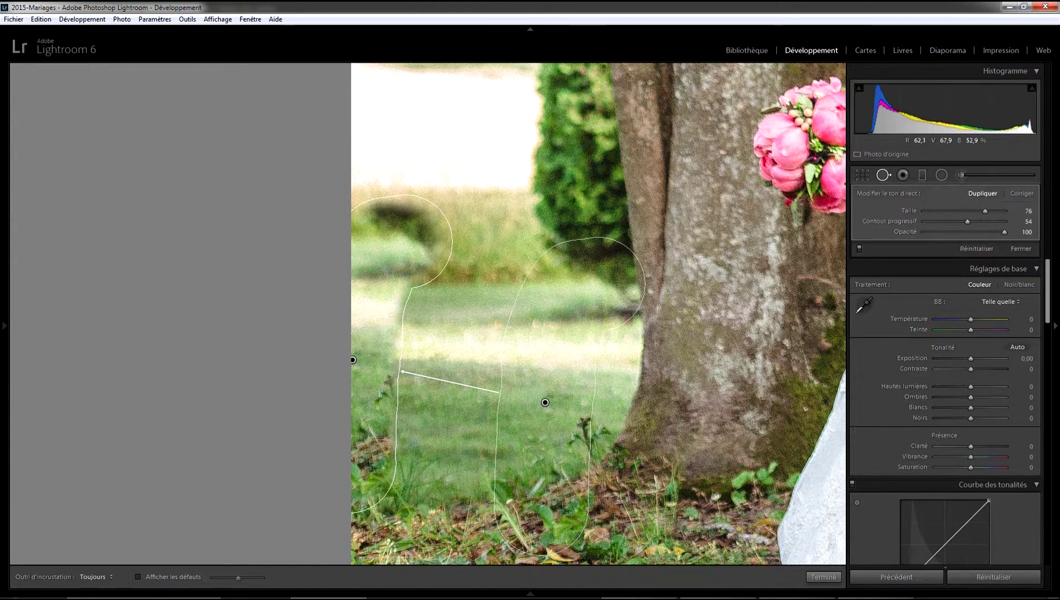
mouse_move(545, 403)
mouse_down()
mouse_move(491, 409)
mouse_move(462, 434)
mouse_move(514, 357)
mouse_move(502, 349)
mouse_move(484, 384)
mouse_move(490, 426)
mouse_move(497, 351)
mouse_move(494, 383)
mouse_move(496, 366)
mouse_move(458, 361)
mouse_up()
drag(456, 361, 454, 362)
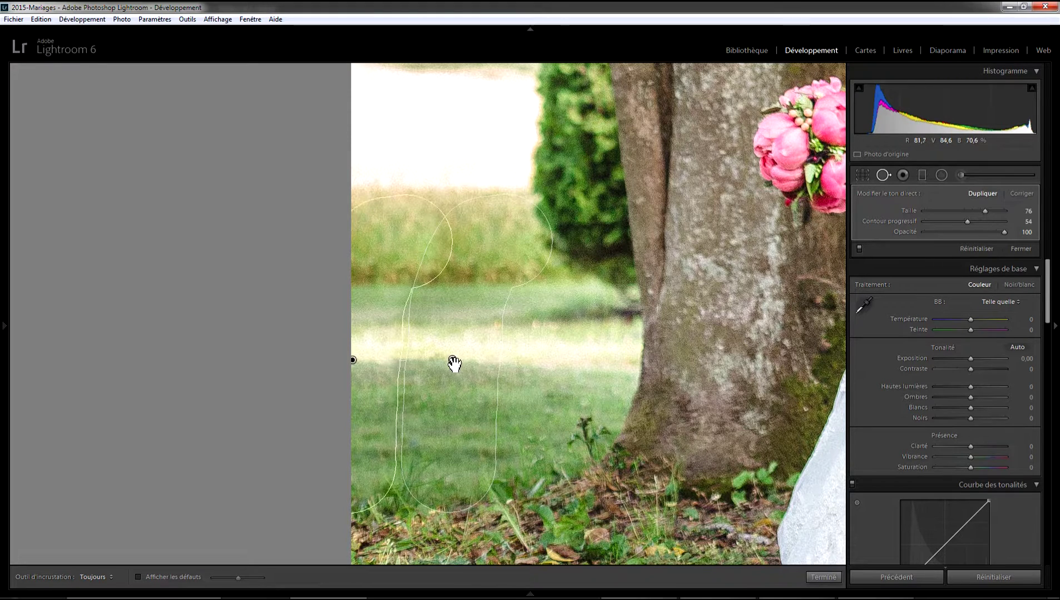
click(883, 176)
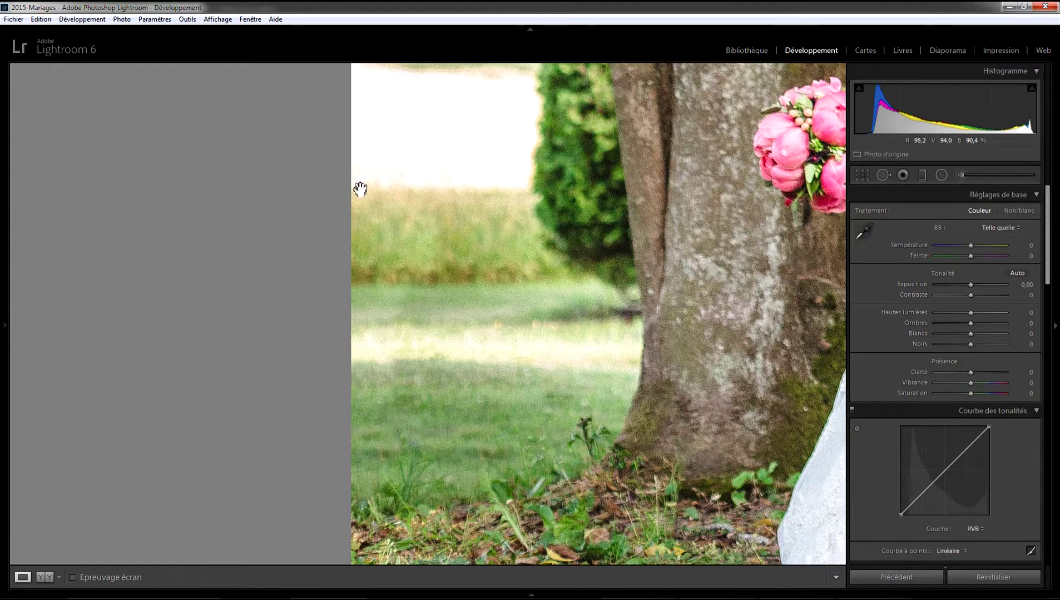
click(579, 453)
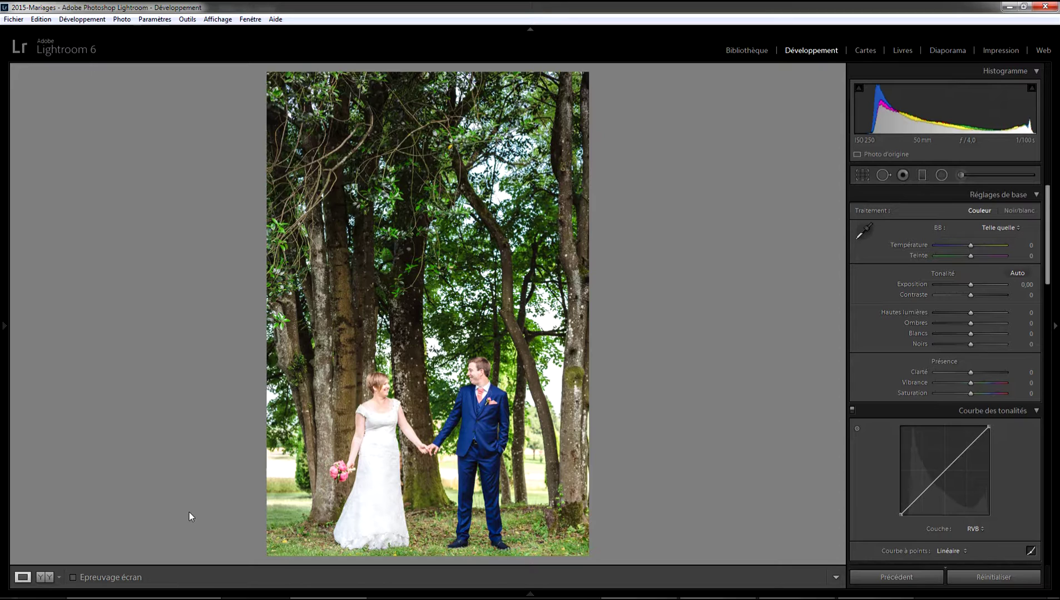
Step: Reselect the bench retouch with the spot removal tool and set its Contour progressif to 0
click(883, 175)
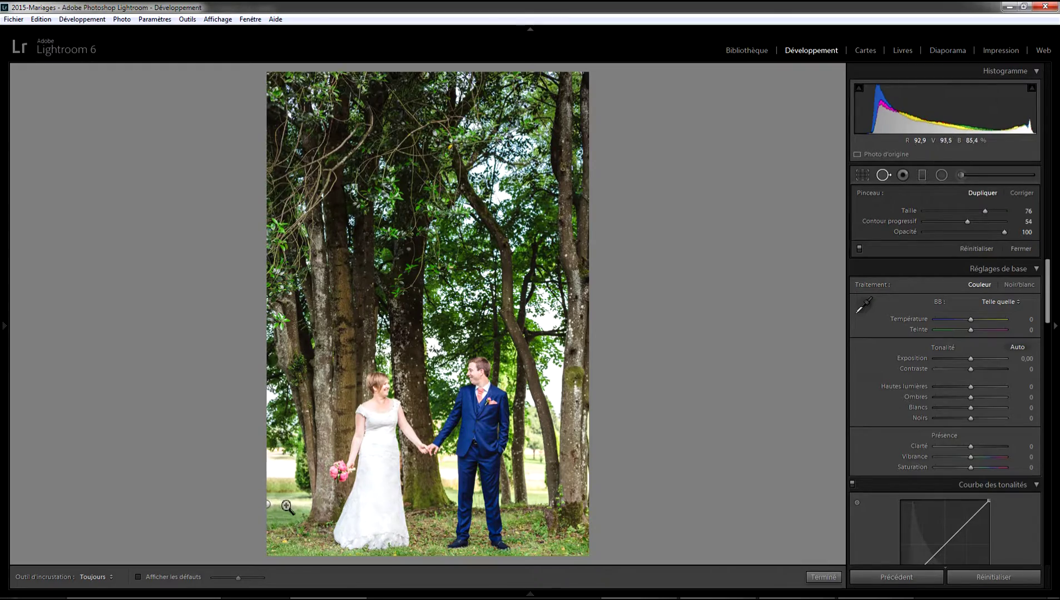
key(z)
drag(253, 406, 309, 199)
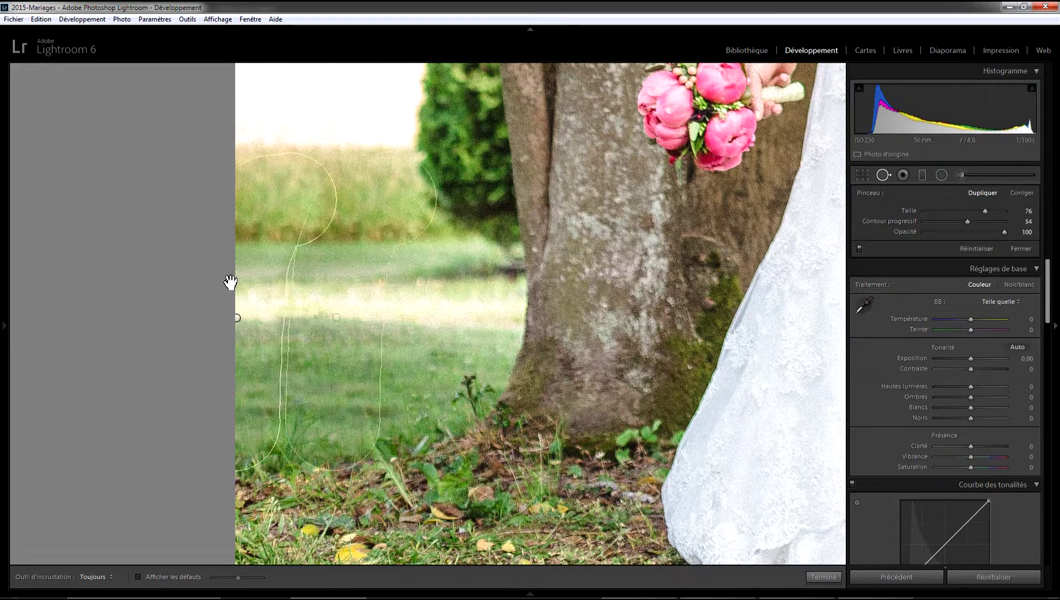
click(262, 250)
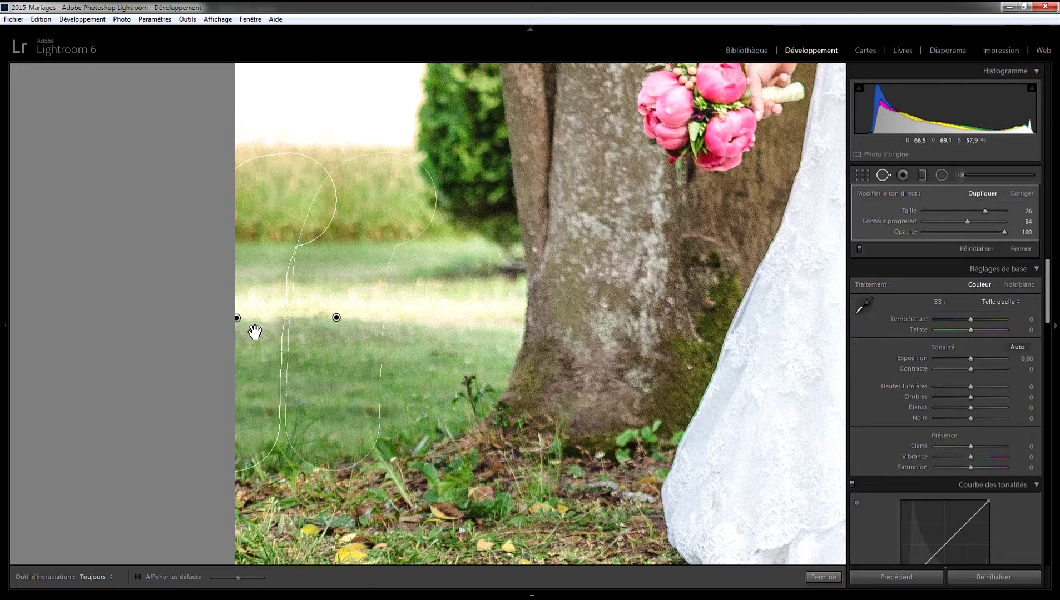
mouse_move(980, 221)
mouse_down()
mouse_move(1016, 222)
mouse_move(893, 238)
mouse_up()
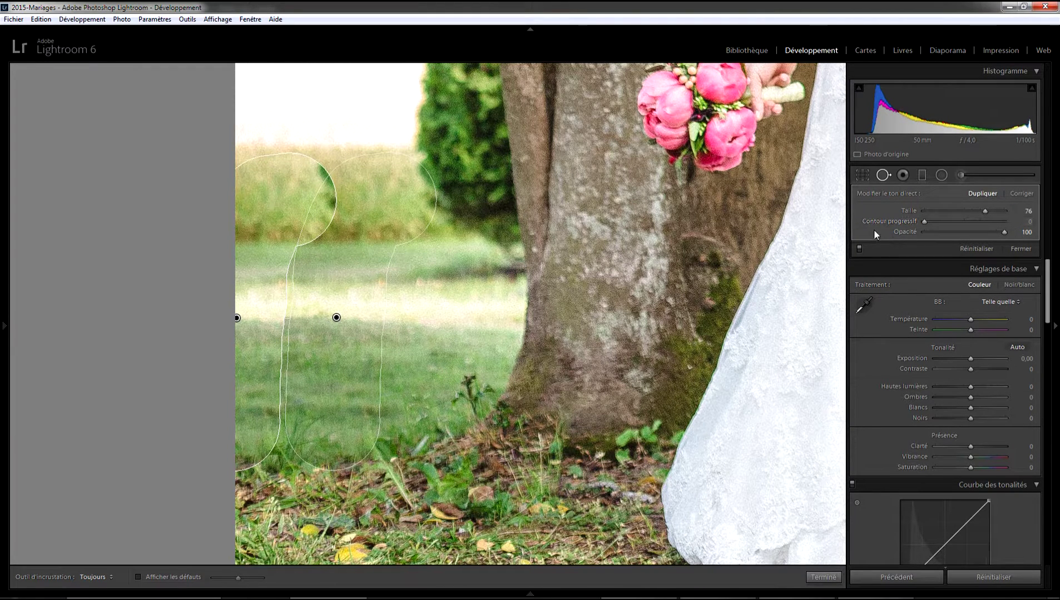
Step: Inspect the bench retouch without the tool, reselect it, and set its Contour progressif to 56
click(885, 176)
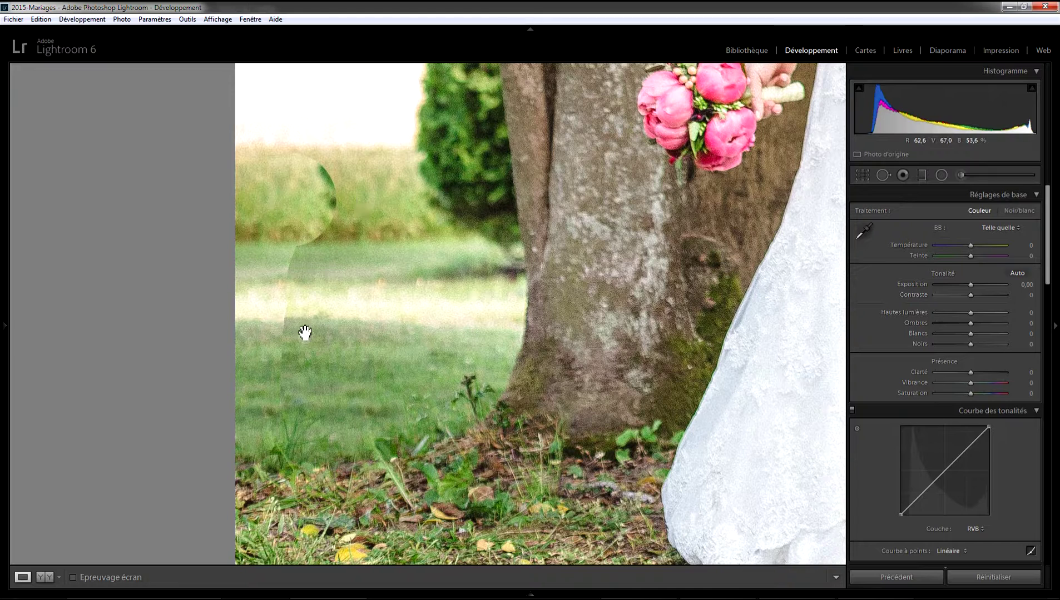
click(883, 176)
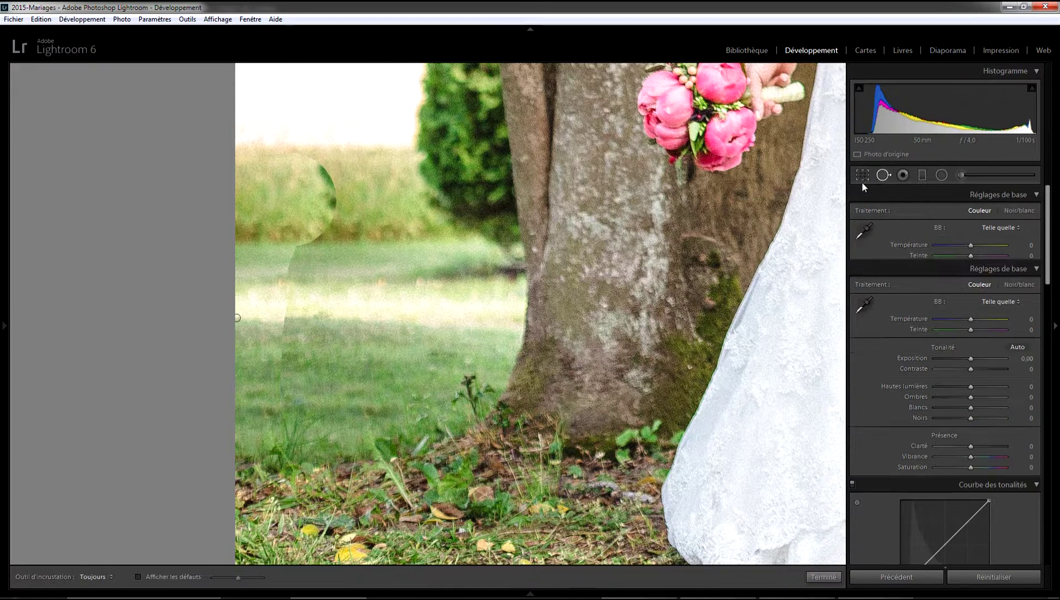
drag(293, 338, 249, 326)
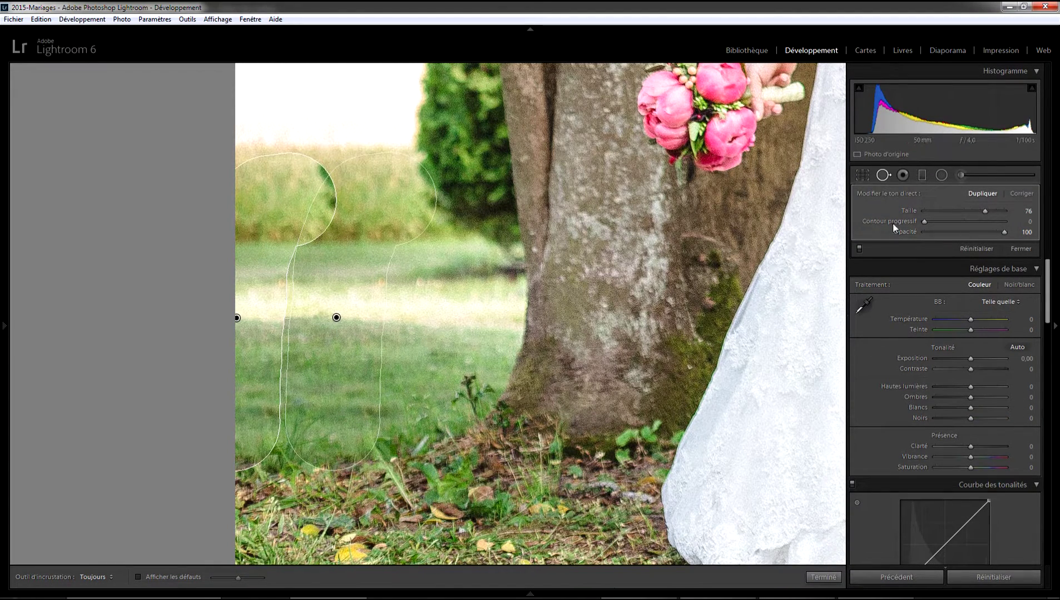
drag(924, 222, 956, 224)
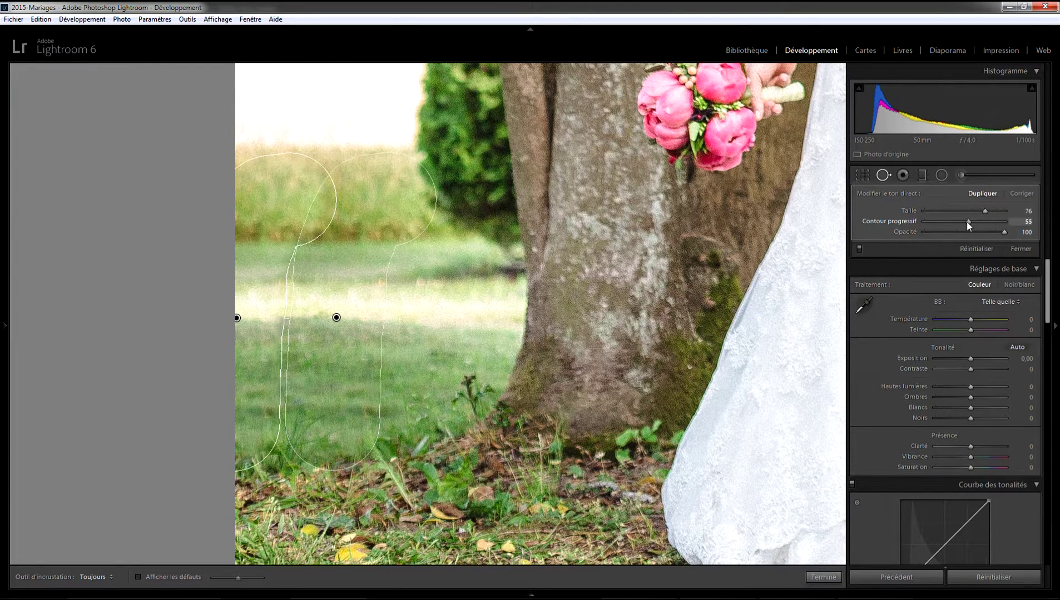
click(882, 176)
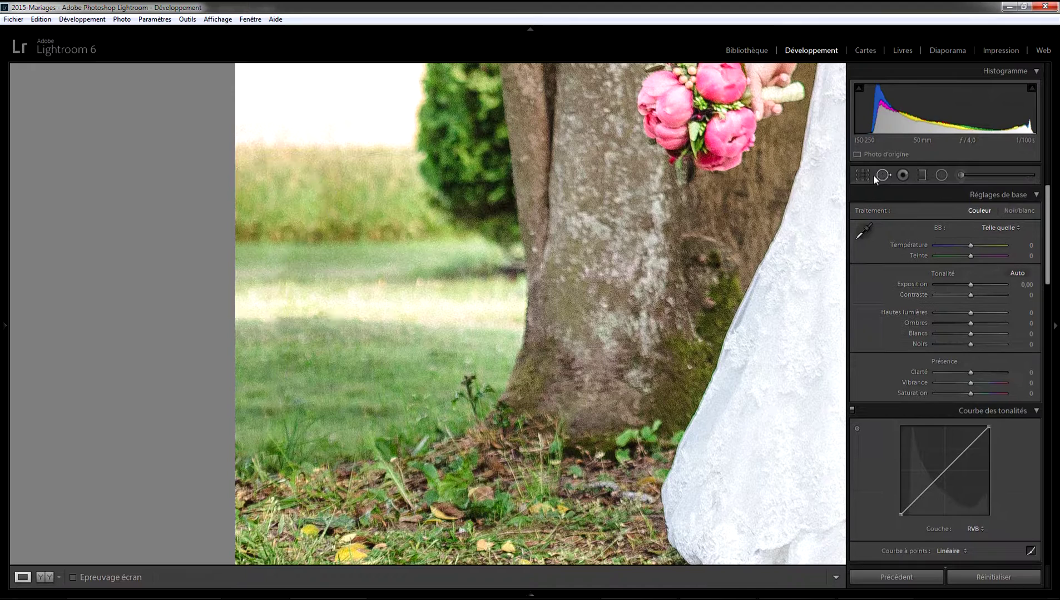
Step: Switch the bench retouch to Corriger, review it with the tool off, and delete the retouch
click(882, 175)
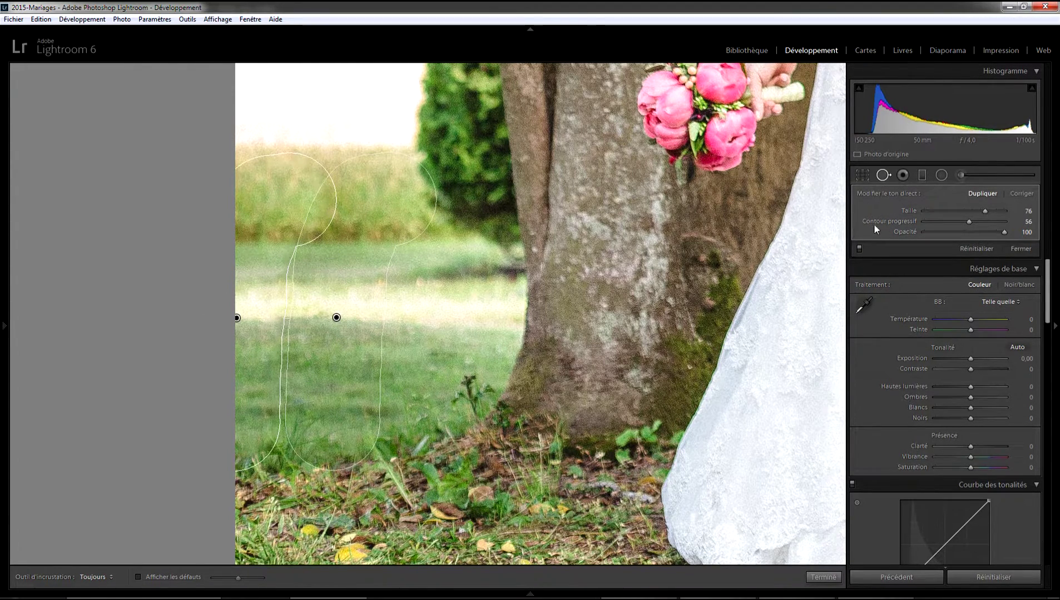
click(1020, 197)
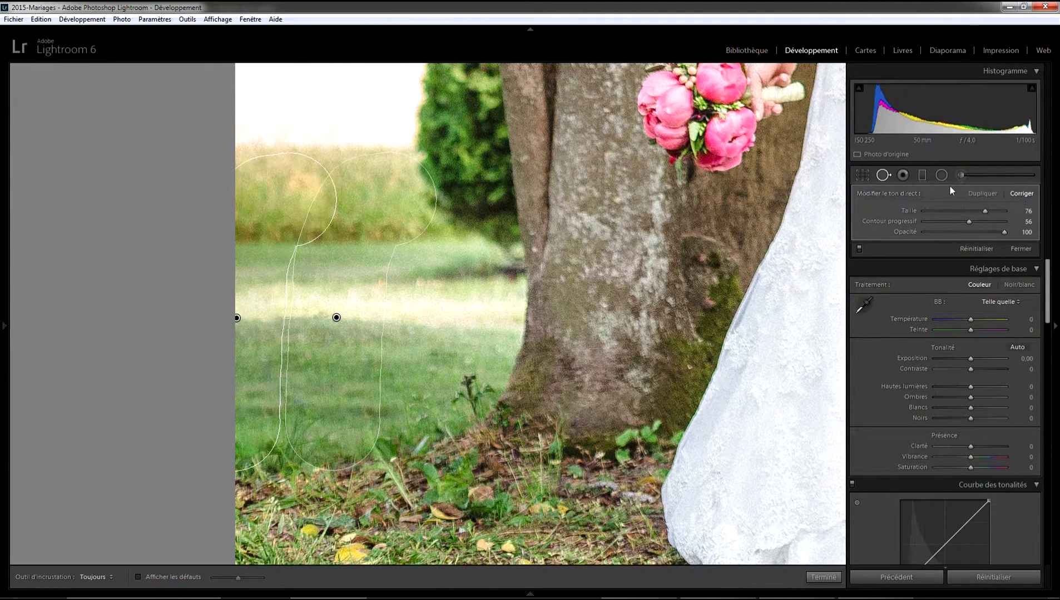
click(883, 175)
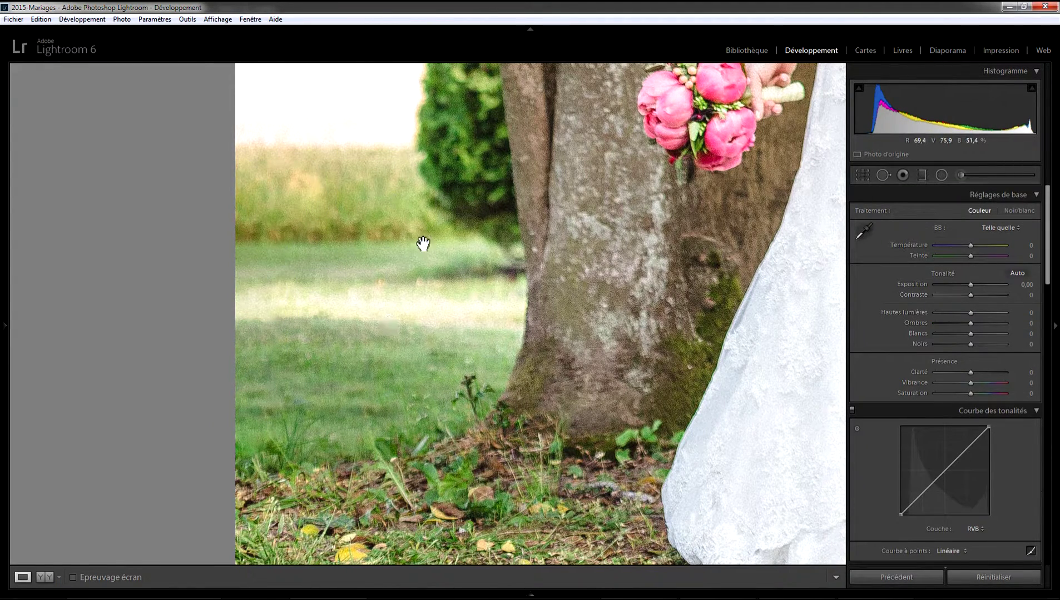
click(883, 175)
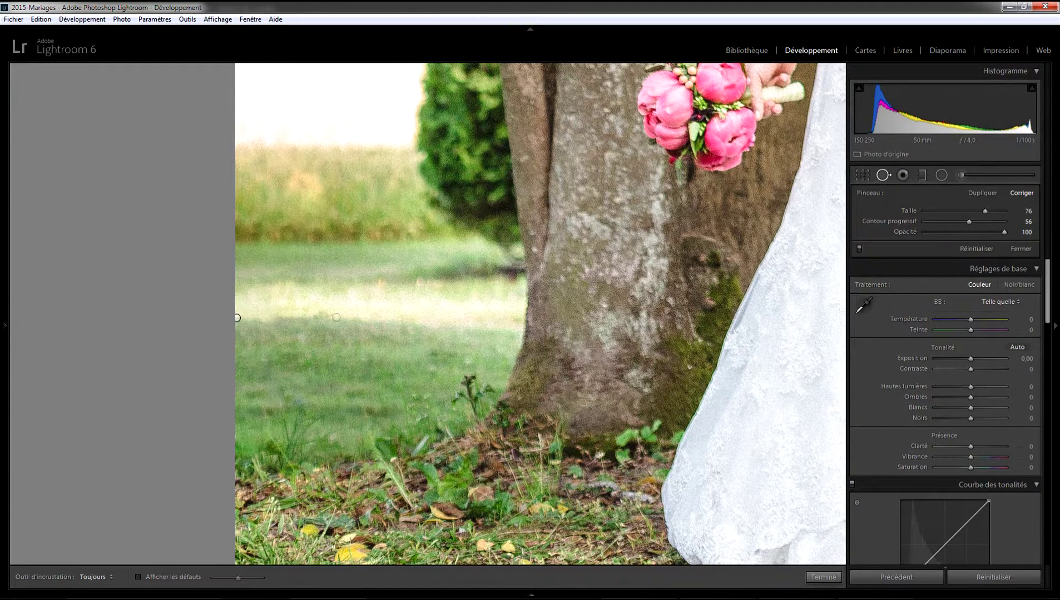
key(Delete)
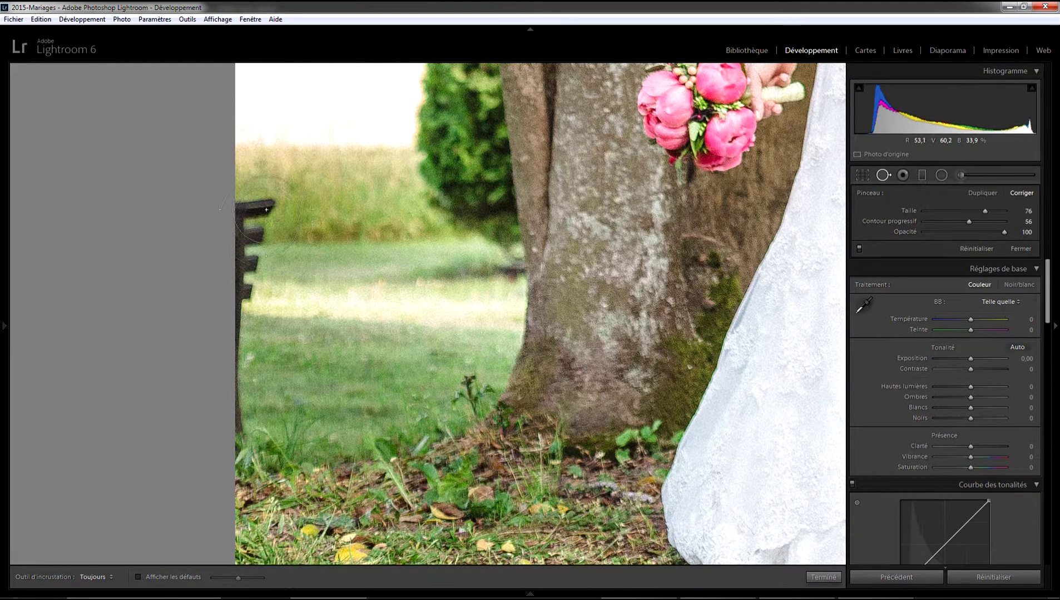
Step: Brush over the bench in Corriger mode at Taille 76 and move the stroke's source onto the bouquet and tree trunk
mouse_move(266, 209)
mouse_down()
mouse_move(228, 328)
mouse_move(218, 431)
mouse_up()
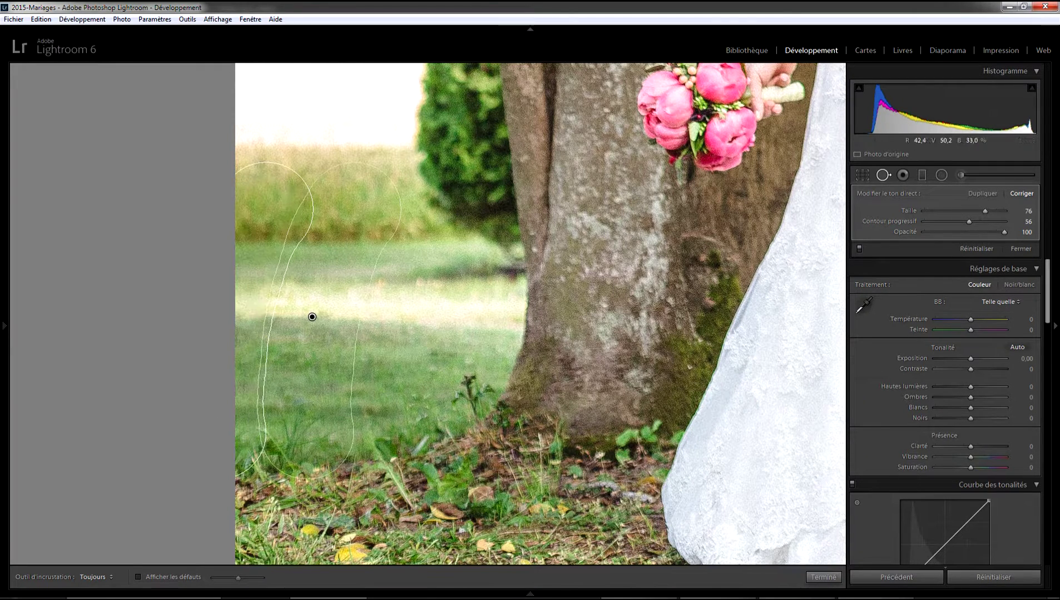
mouse_move(334, 359)
mouse_down()
mouse_move(567, 296)
mouse_move(679, 244)
mouse_move(657, 250)
mouse_up()
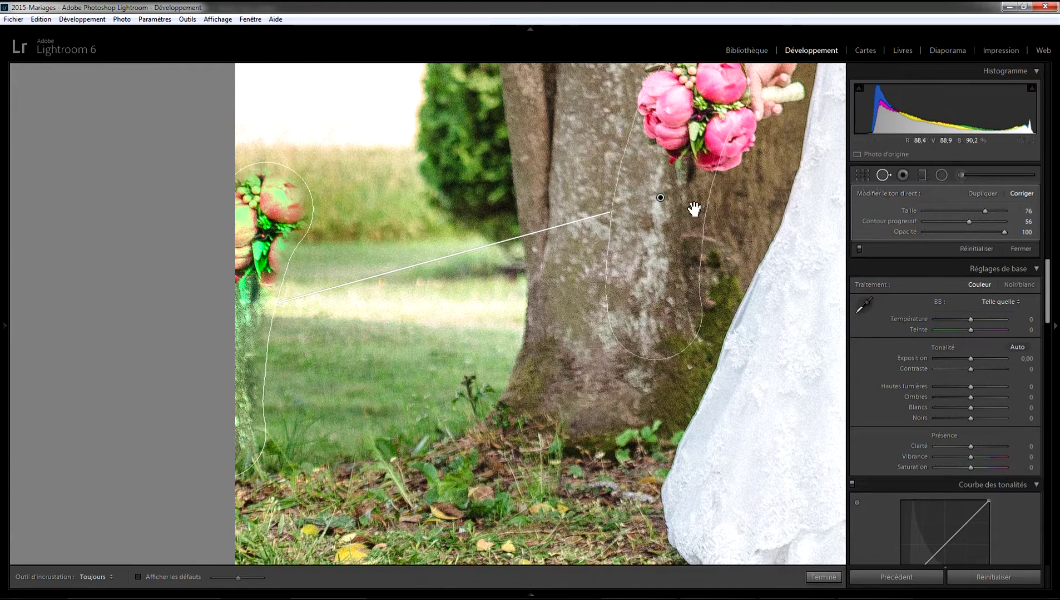
Step: Switch the bench stroke to Dupliquer with Contour progressif 0 and view the cloned bouquet without the tool
click(991, 194)
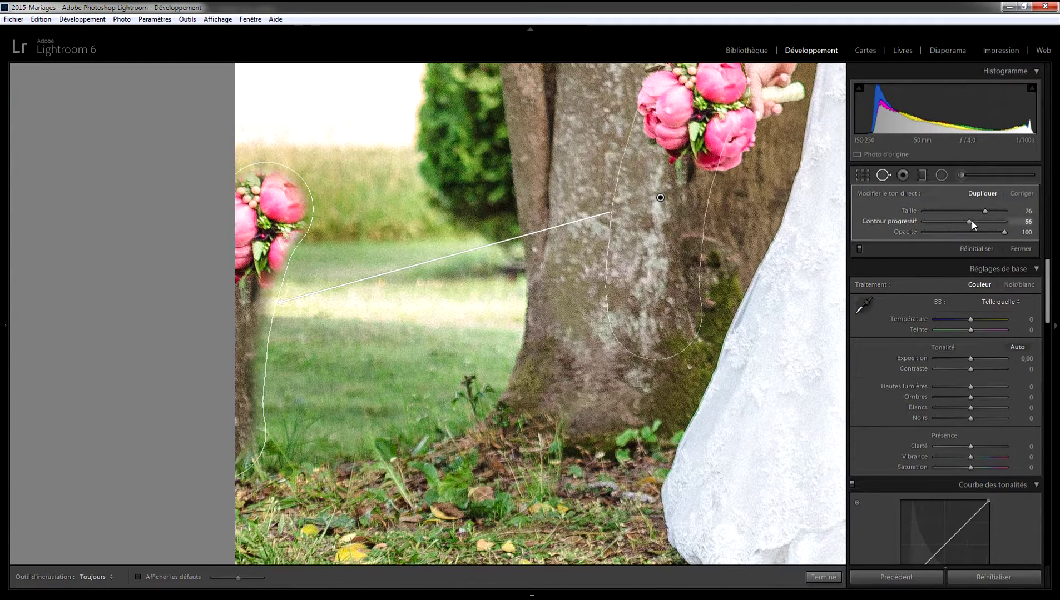
drag(972, 222, 900, 223)
click(884, 177)
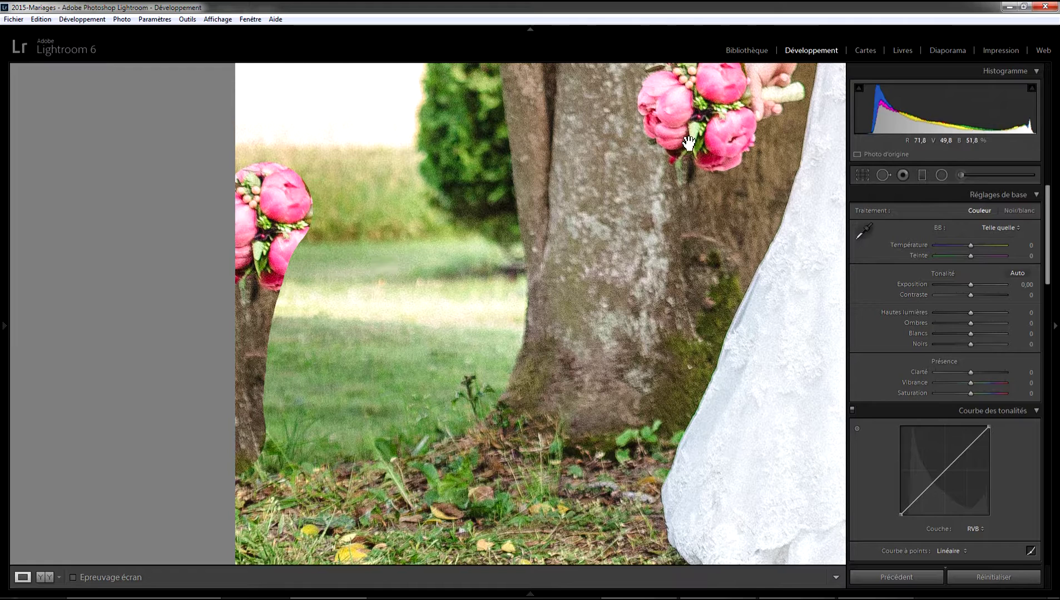
Step: Switch the bouquet-sourced stroke back to Corriger and compare its blending with the bouquet and trunk, with the tool on and off
click(883, 175)
drag(678, 114, 653, 311)
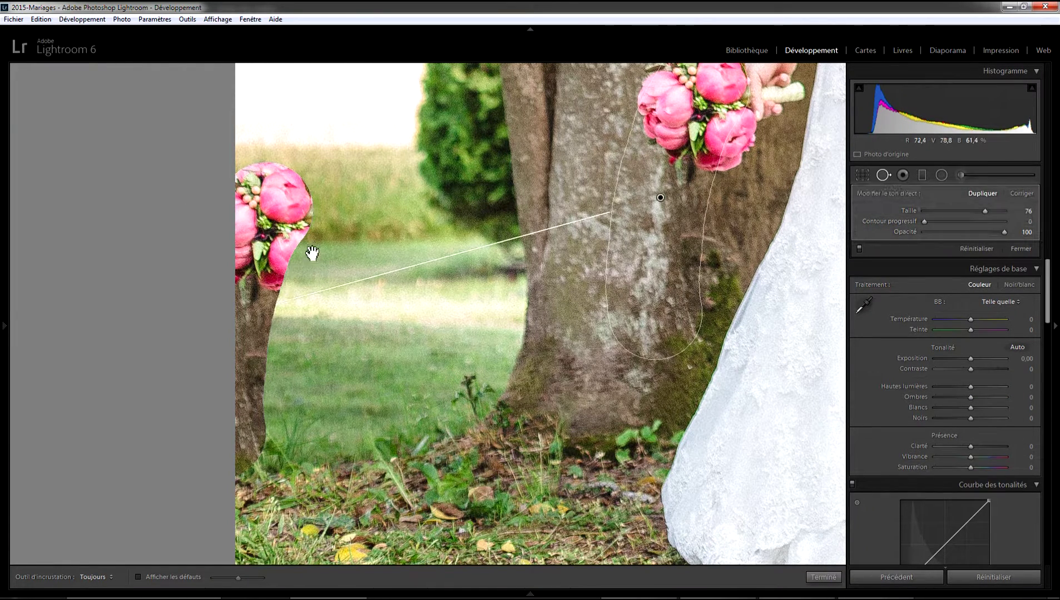
click(1022, 195)
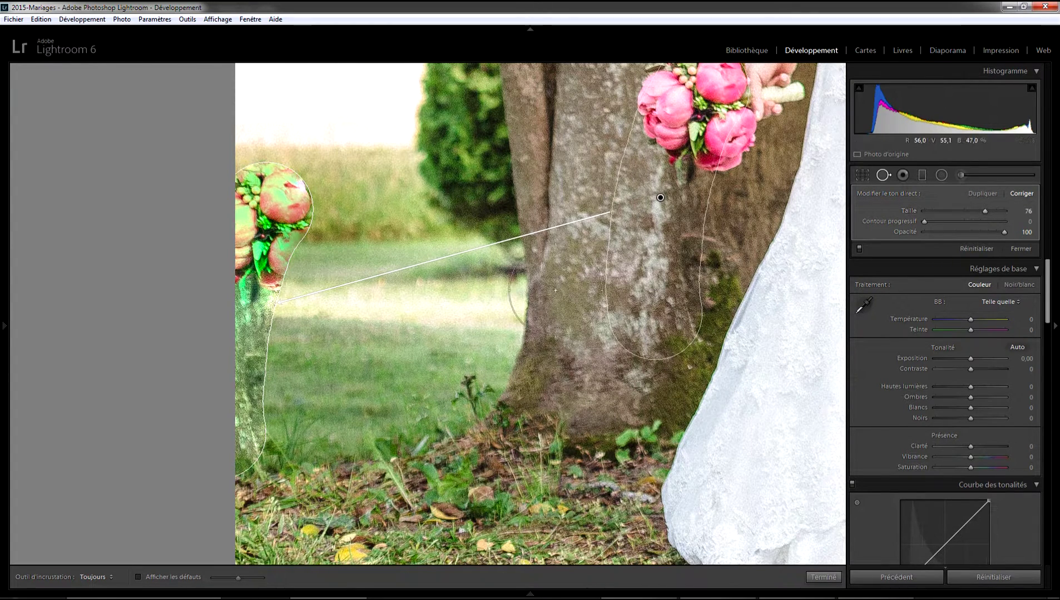
click(883, 175)
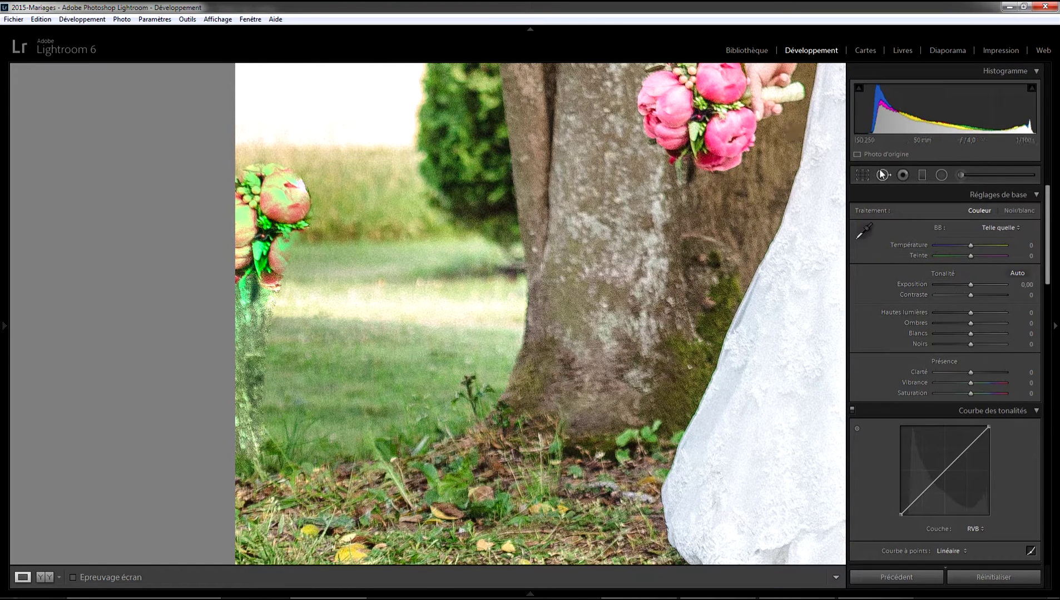
key(q)
drag(658, 109, 656, 314)
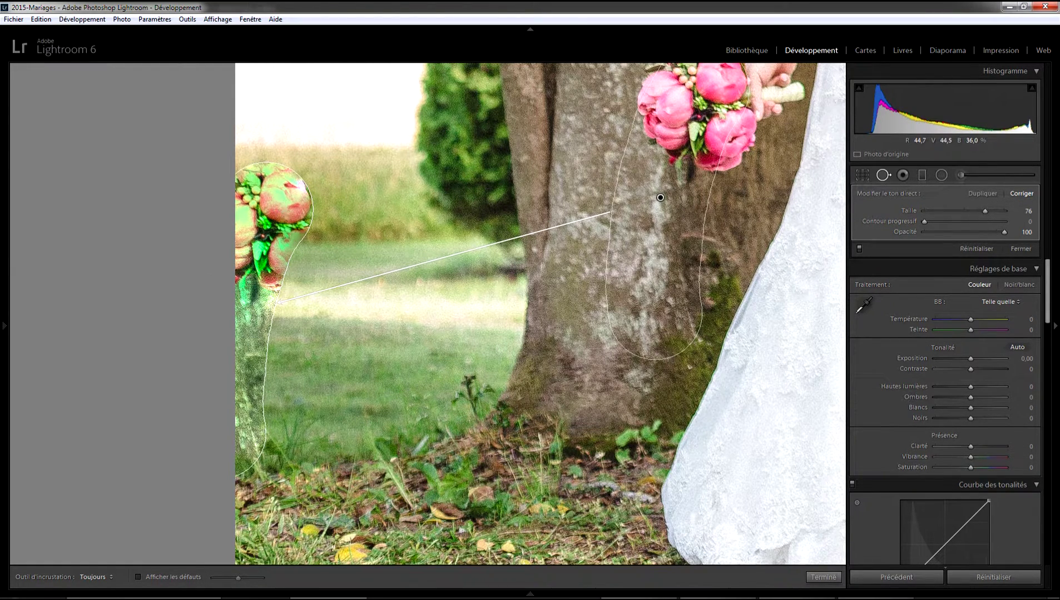
click(881, 175)
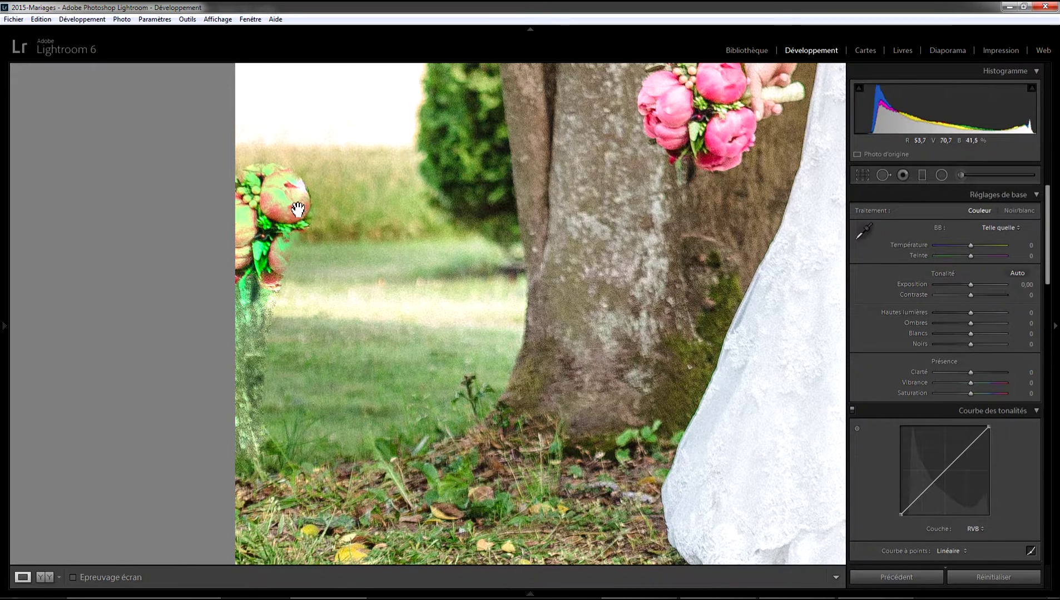
Step: Reselect the bouquet-sourced stroke over the bench and delete it
click(883, 175)
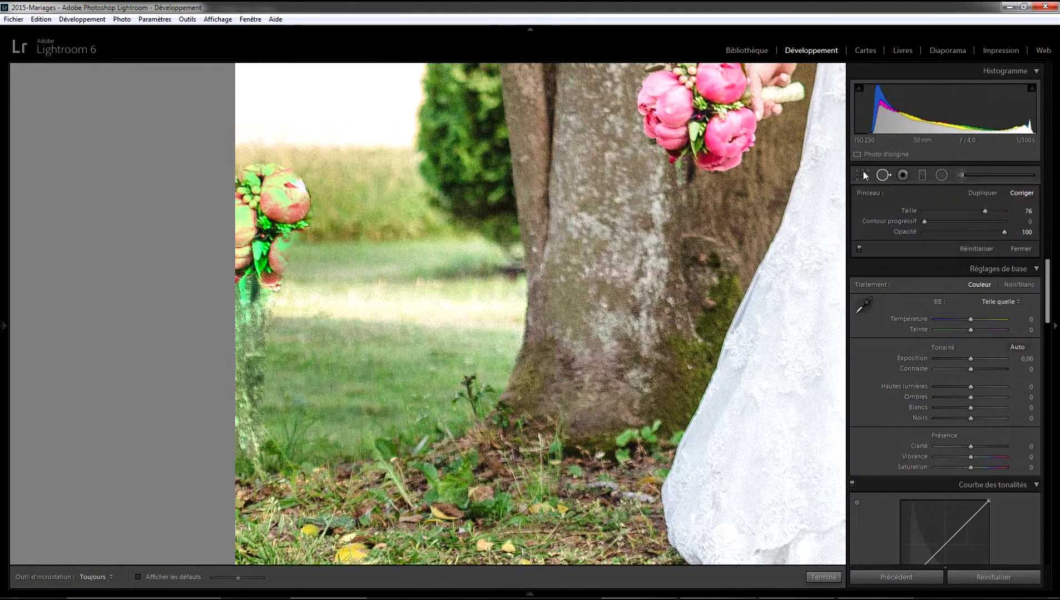
click(279, 257)
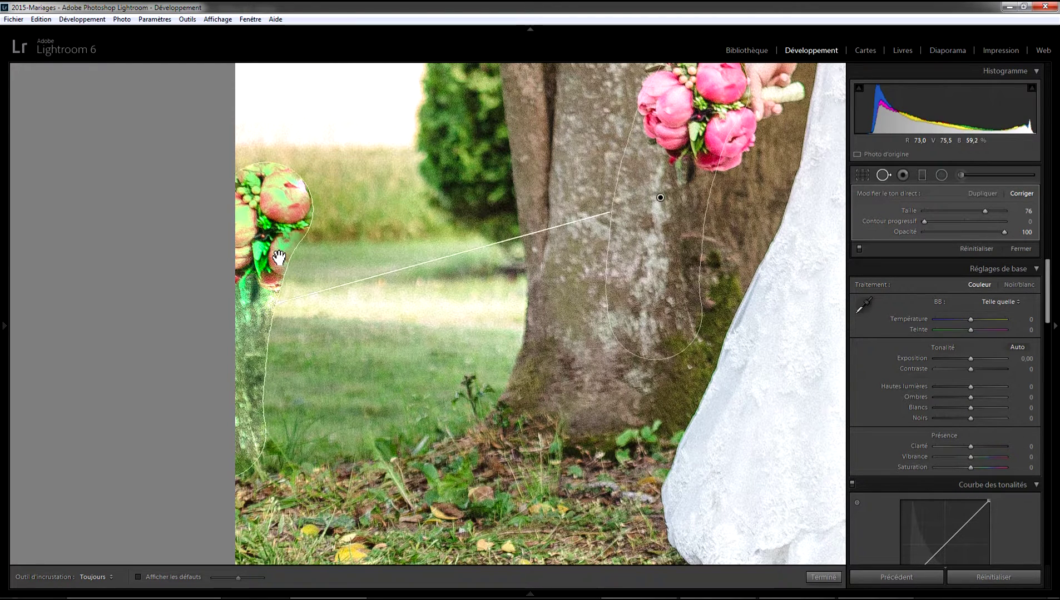
key(ctrl+z)
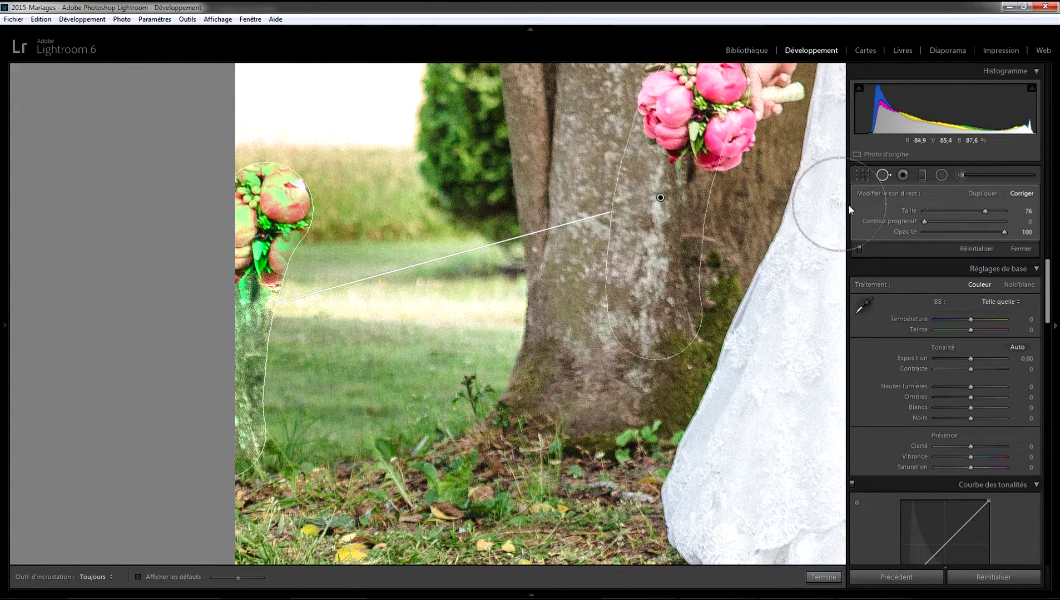
key(Delete)
Step: Brush over the bench in Corriger mode with Taille 76 and Contour progressif 82, and review the whole photo without the tool
scroll(291, 243, down, 2)
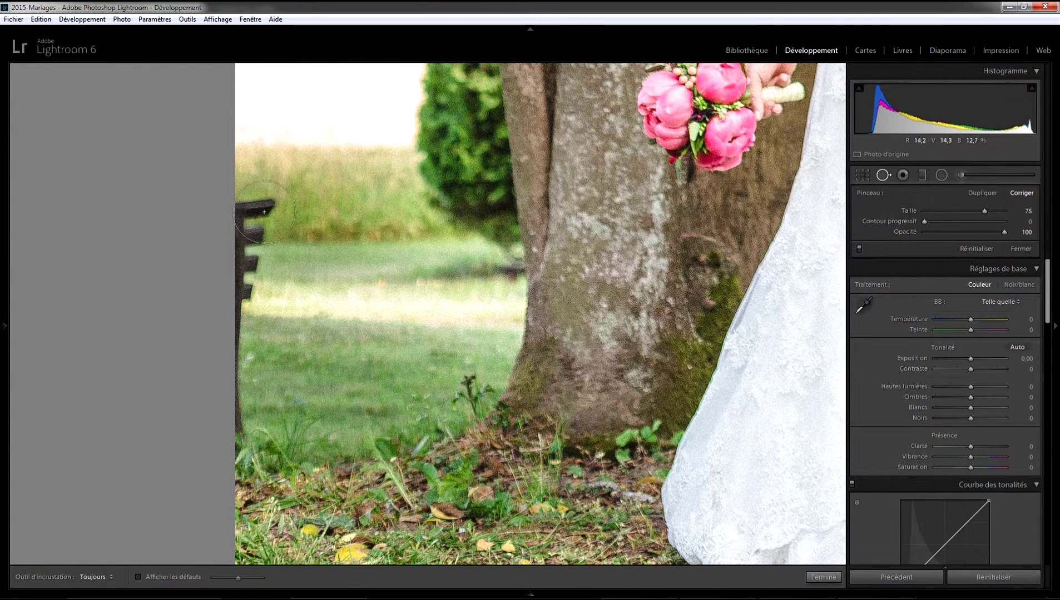
drag(940, 225, 989, 222)
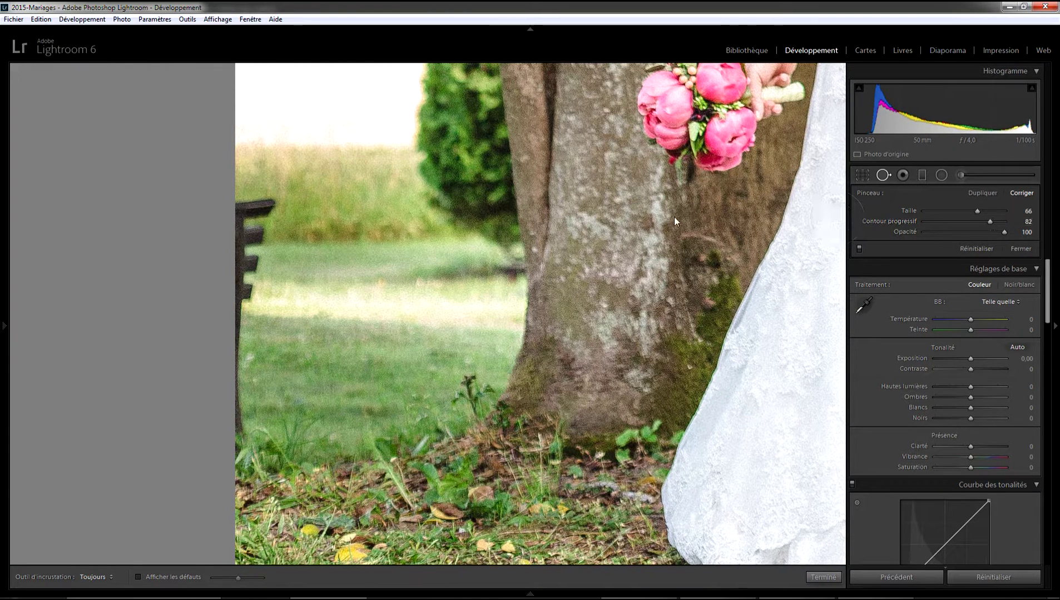
scroll(267, 205, up, 2)
scroll(269, 208, up, 1)
mouse_move(271, 211)
mouse_down()
mouse_move(244, 239)
mouse_move(237, 428)
mouse_up()
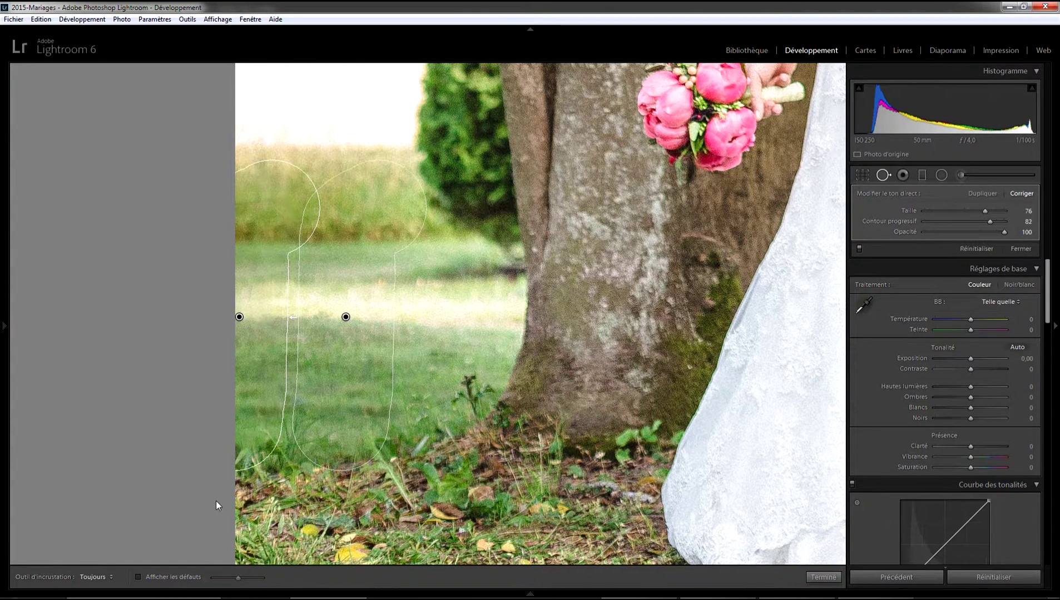
click(884, 175)
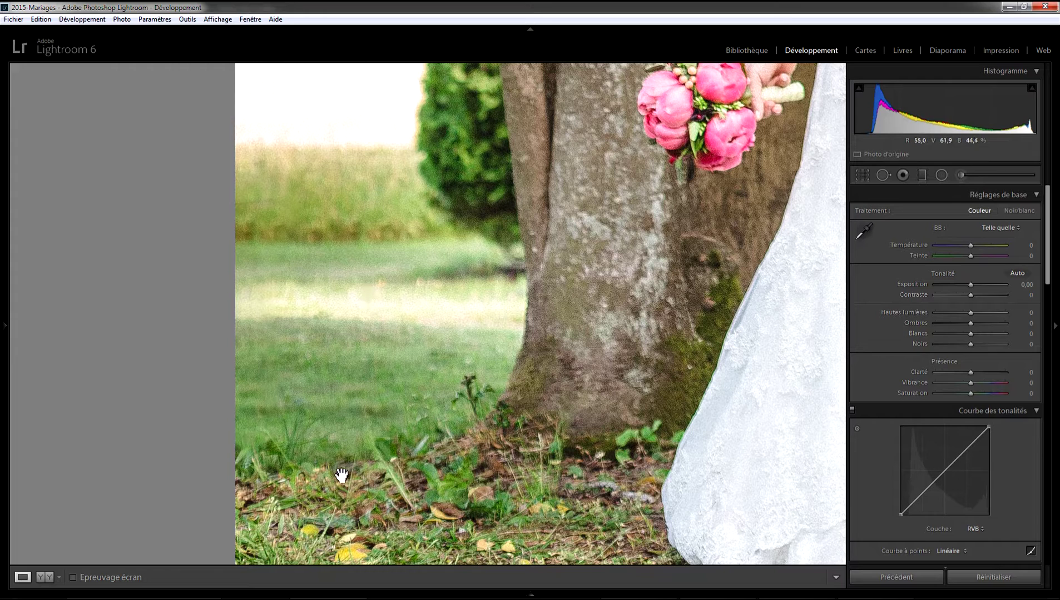
click(511, 399)
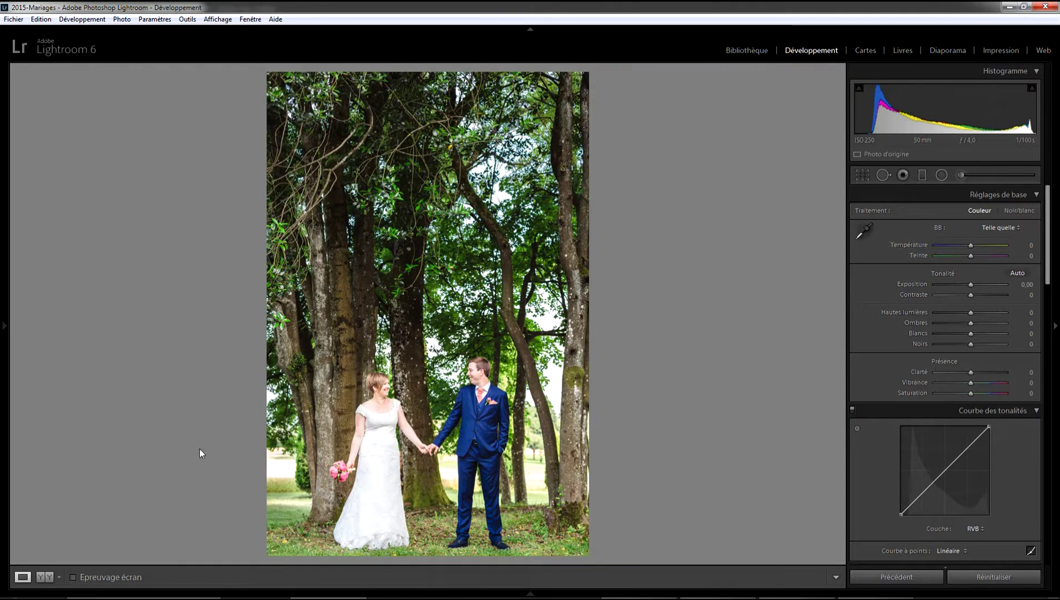